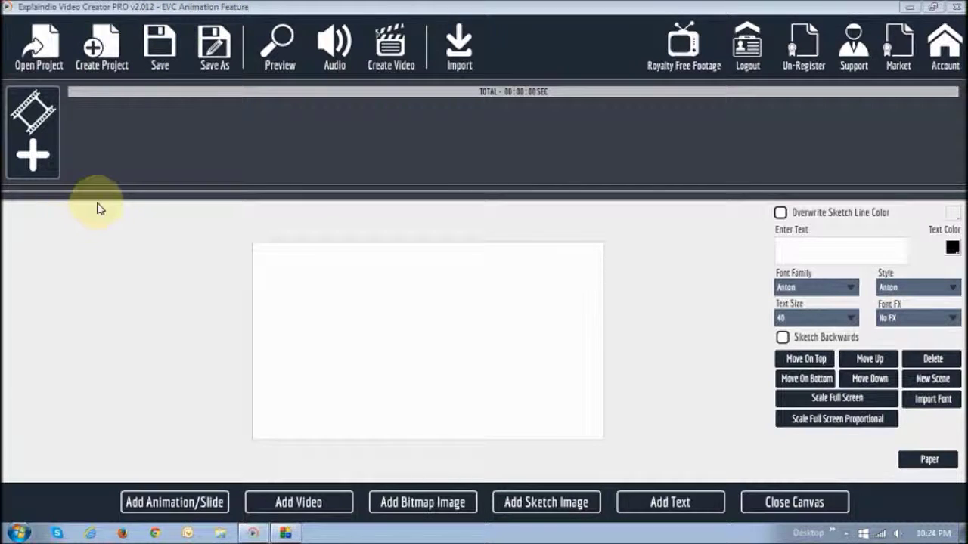
# - Start adding a new scene with the + button beside the scene timeline
pyautogui.click(33, 158)
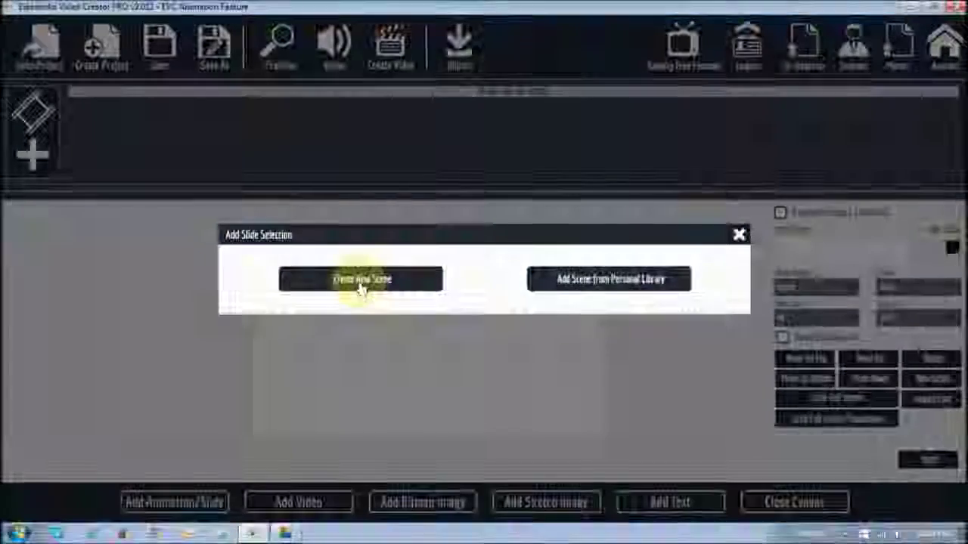
# - Choose Create New Scene to start a blank scene
pyautogui.click(364, 281)
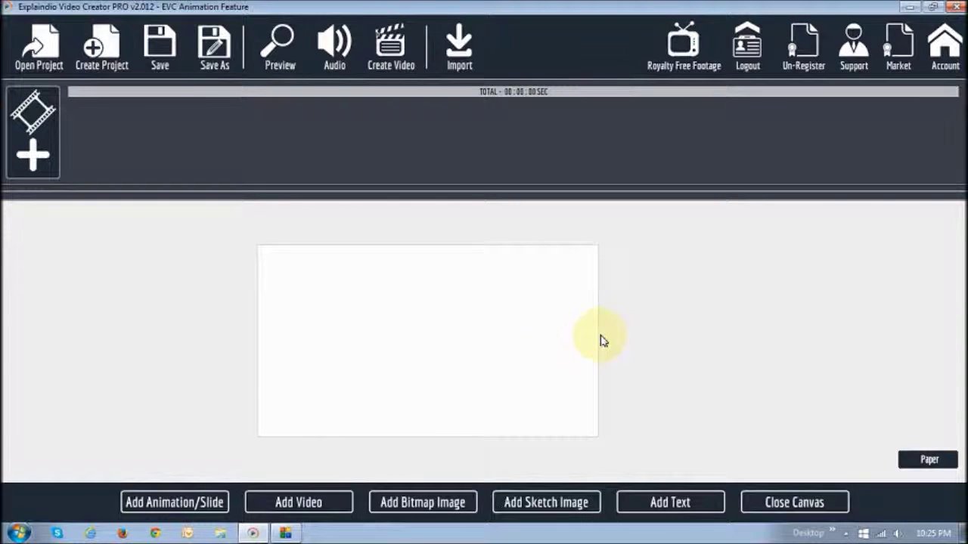
pyautogui.scroll(-3, 600, 340)
pyautogui.scroll(4, 601, 340)
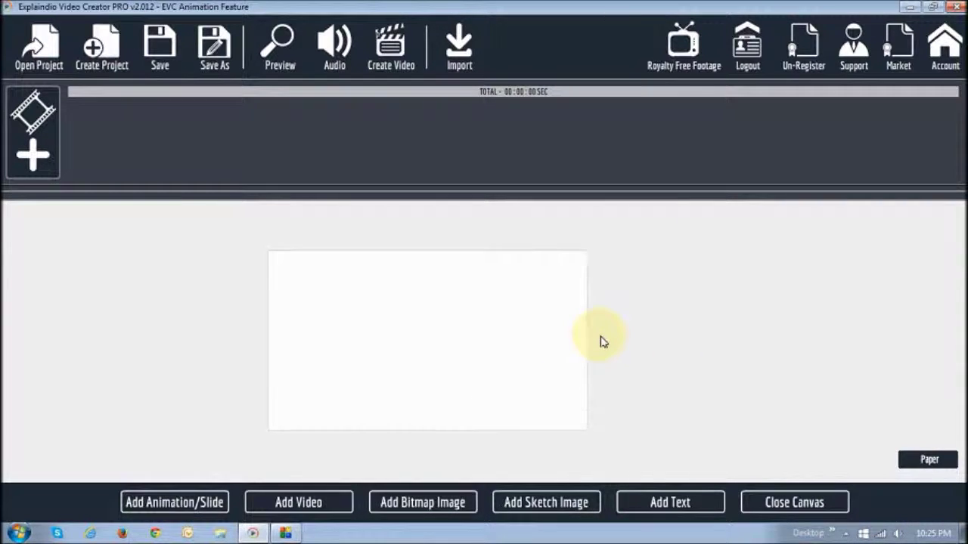
pyautogui.scroll(-3, 685, 358)
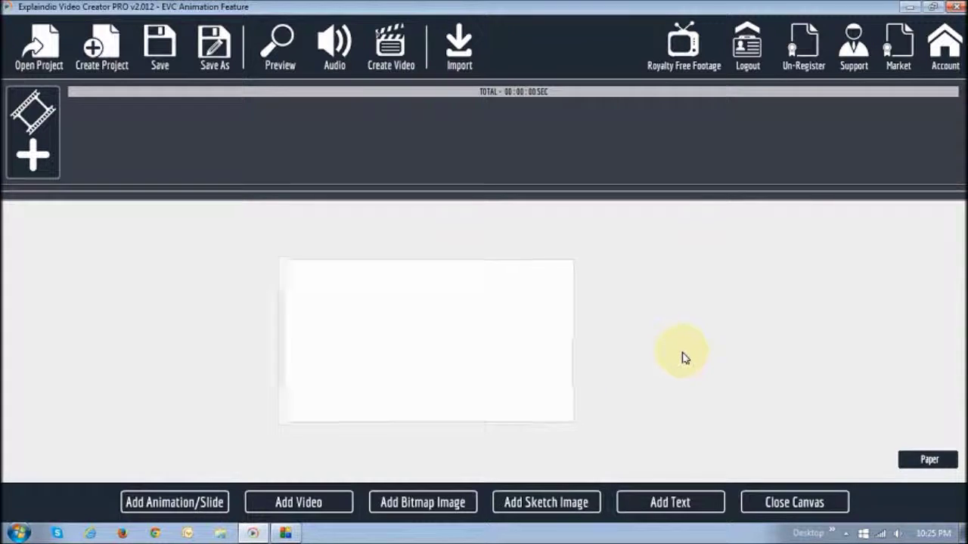
pyautogui.scroll(4, 684, 359)
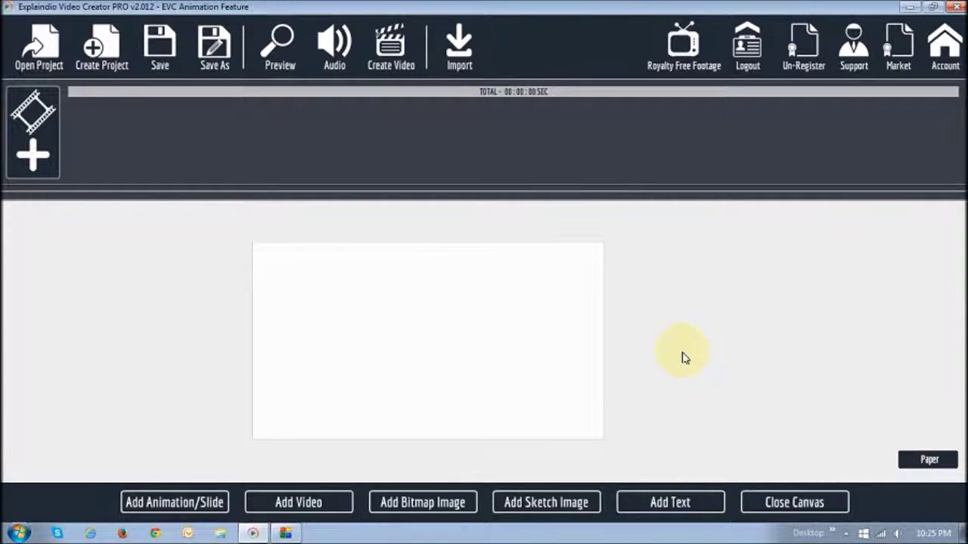
pyautogui.scroll(-5, 684, 358)
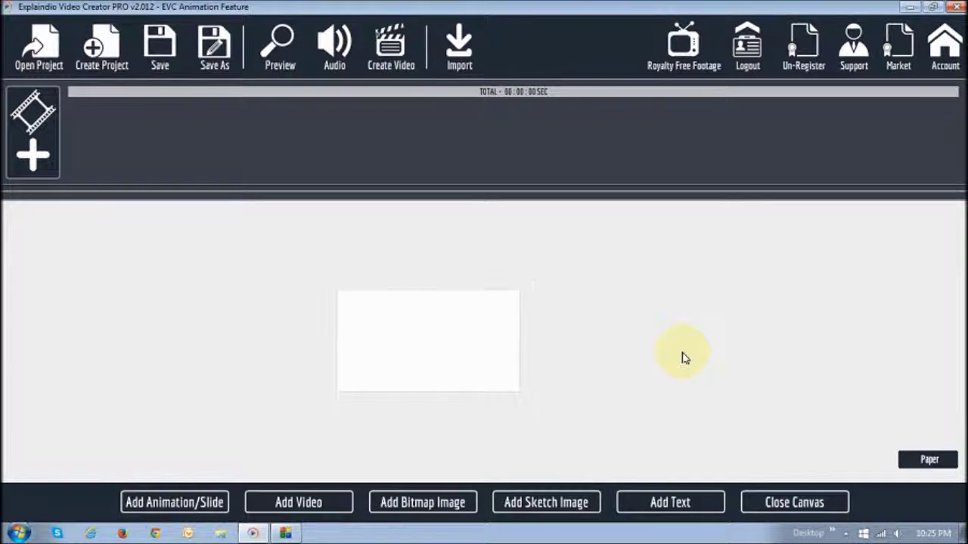
pyautogui.scroll(-2, 684, 358)
pyautogui.scroll(5, 684, 359)
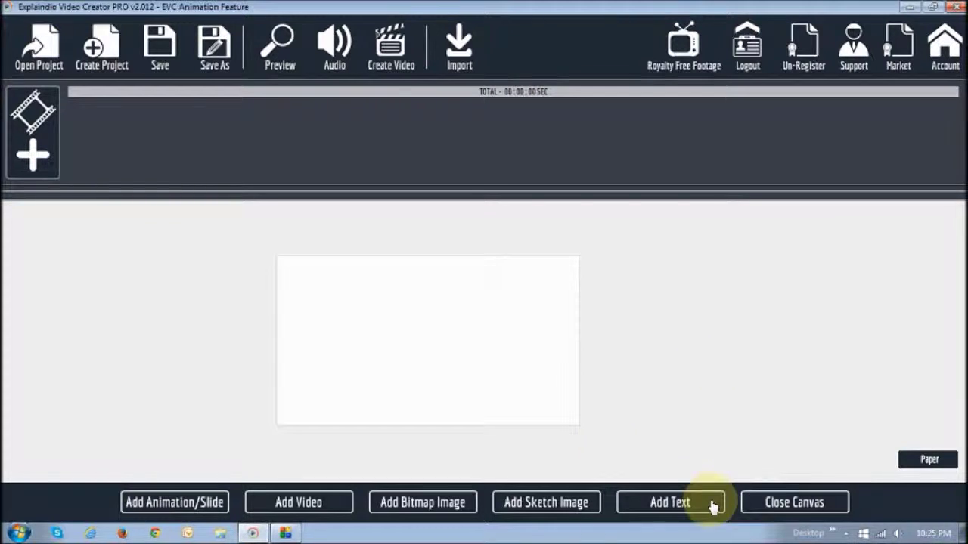
# - Add a 'Default Text Sketch' text element, enlarge it, and place it near the canvas centre
pyautogui.click(671, 508)
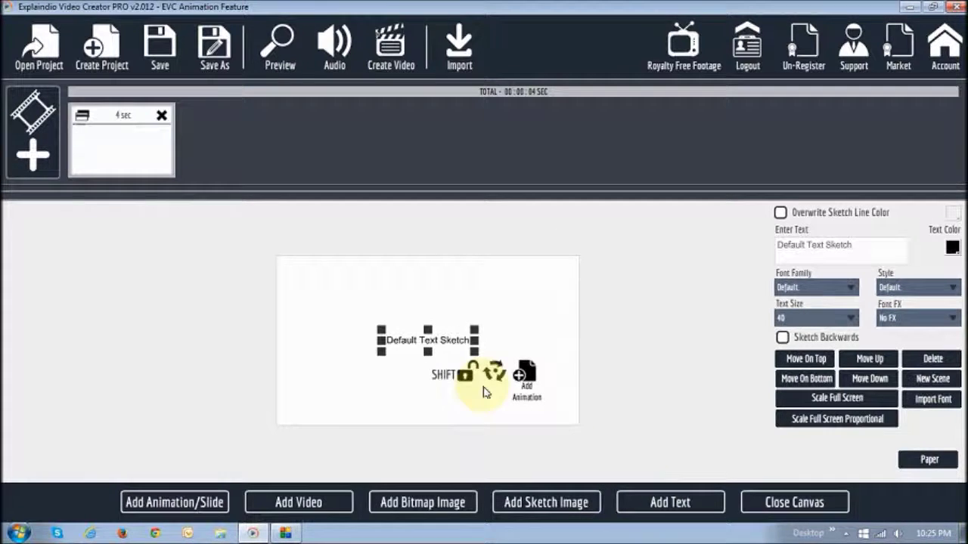
pyautogui.moveTo(466, 344)
pyautogui.mouseDown()
pyautogui.moveTo(454, 340)
pyautogui.moveTo(460, 329)
pyautogui.moveTo(431, 345)
pyautogui.moveTo(447, 333)
pyautogui.moveTo(350, 320)
pyautogui.mouseUp()
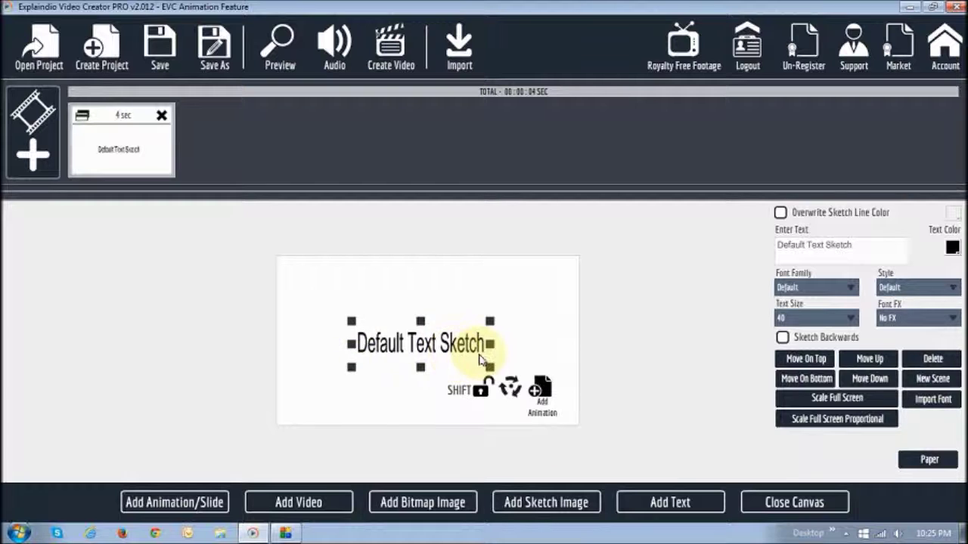
pyautogui.moveTo(351, 324)
pyautogui.mouseDown()
pyautogui.moveTo(360, 324)
pyautogui.moveTo(331, 298)
pyautogui.moveTo(336, 316)
pyautogui.moveTo(325, 302)
pyautogui.moveTo(332, 309)
pyautogui.mouseUp()
pyautogui.moveTo(446, 344); pyautogui.dragTo(425, 322)
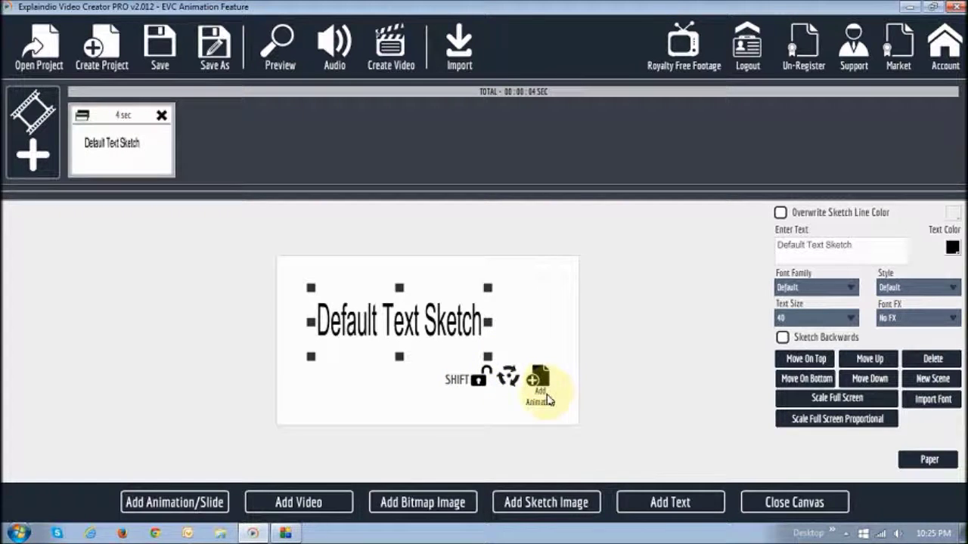
pyautogui.moveTo(434, 319); pyautogui.dragTo(461, 330)
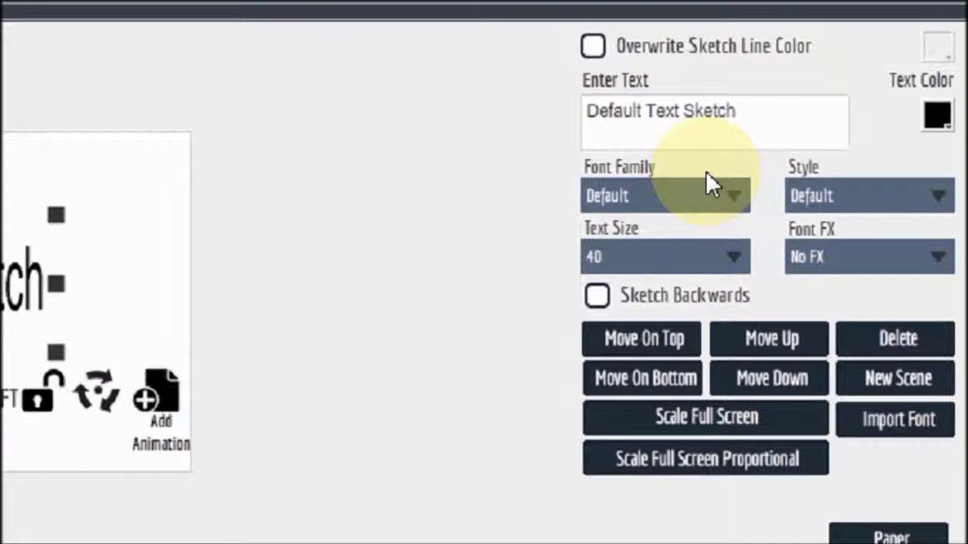
# - Replace the default text wording with 'Test text Sketch'
pyautogui.click(724, 112)
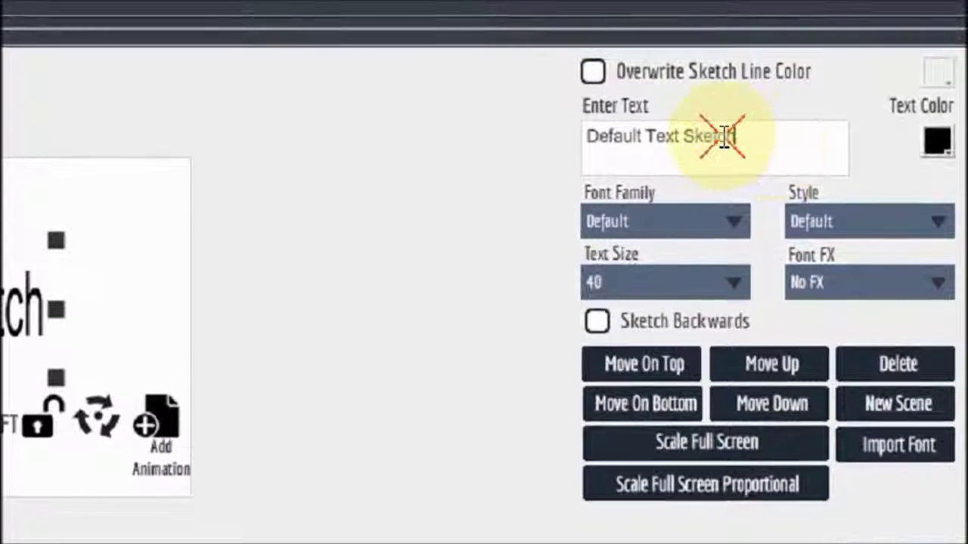
pyautogui.moveTo(724, 137); pyautogui.dragTo(572, 142)
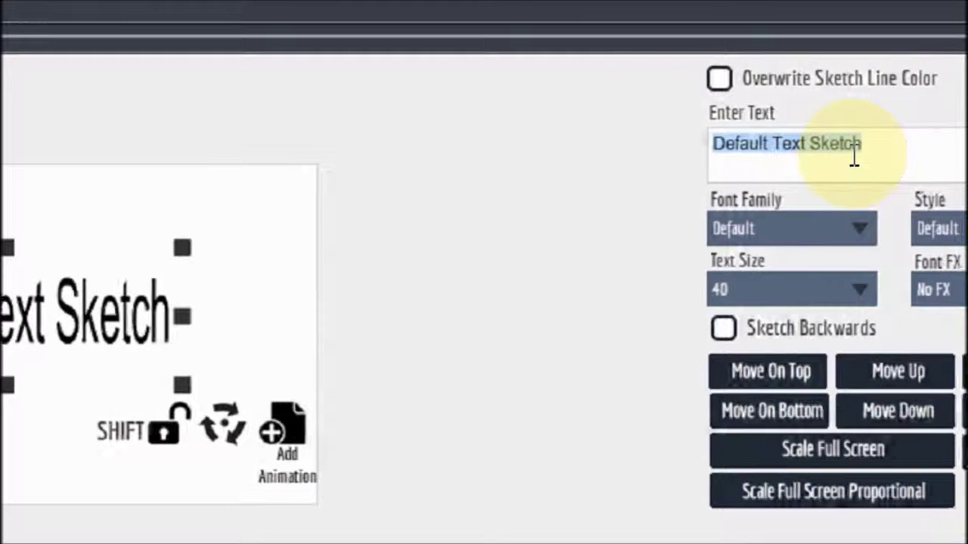
pyautogui.write('Test text Sk')
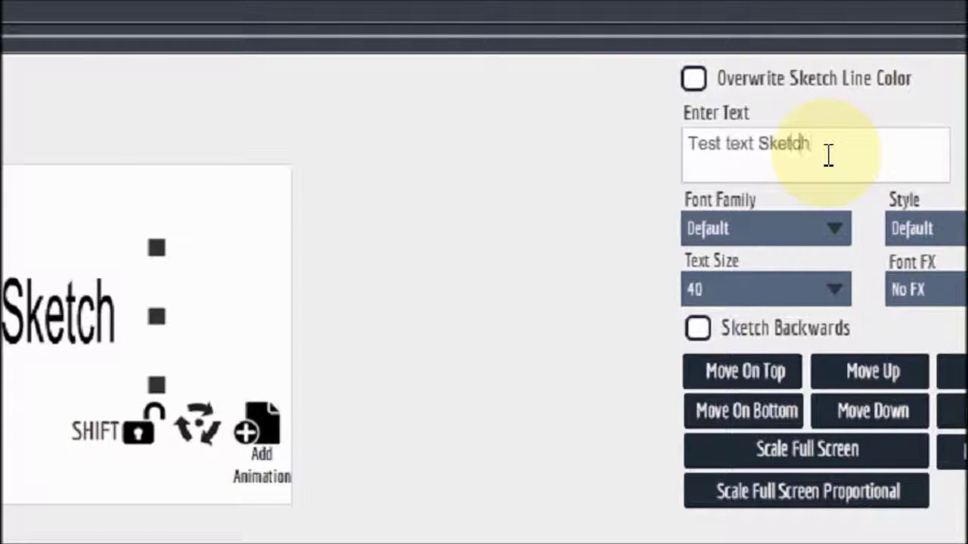
pyautogui.write(' T')
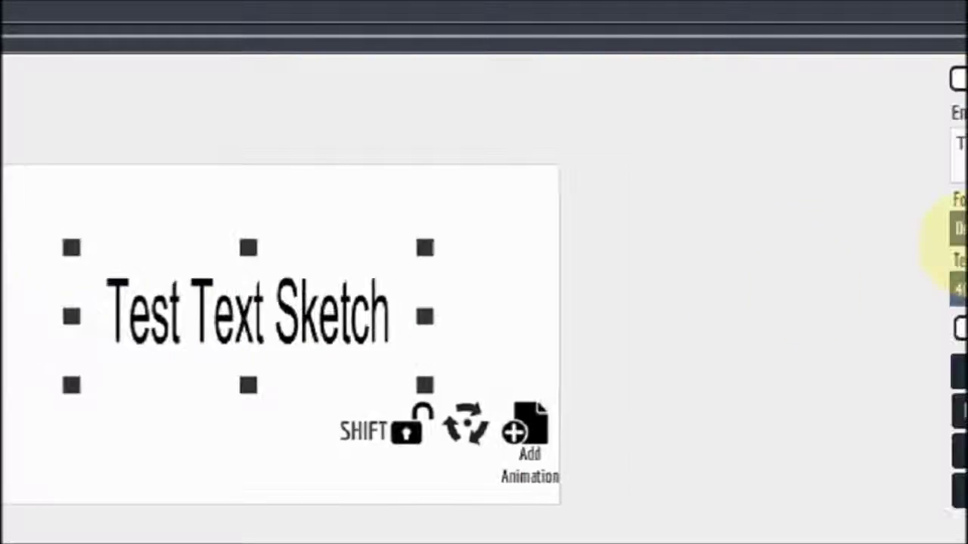
# - Set the text font to Anton and resize it slightly, leaving Font FX unchanged
pyautogui.click(853, 228)
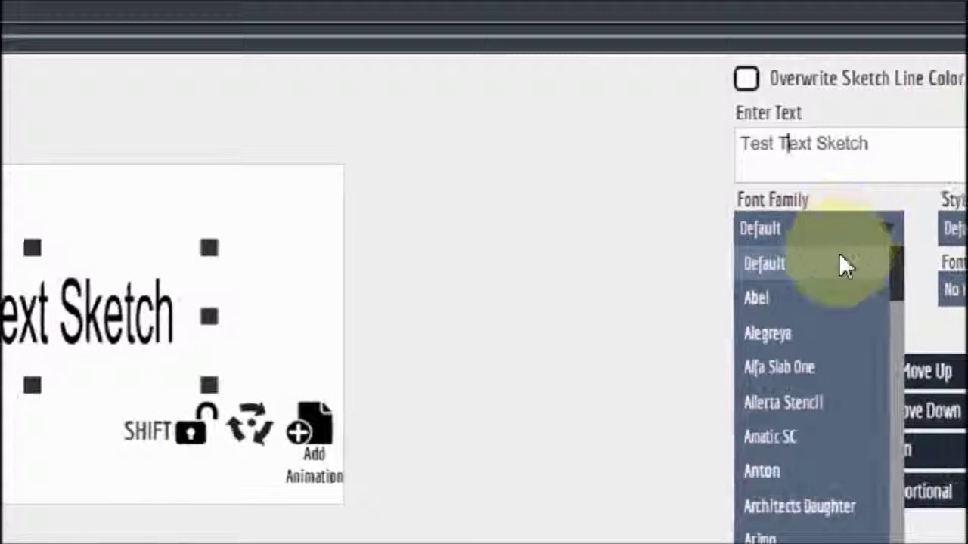
pyautogui.click(801, 471)
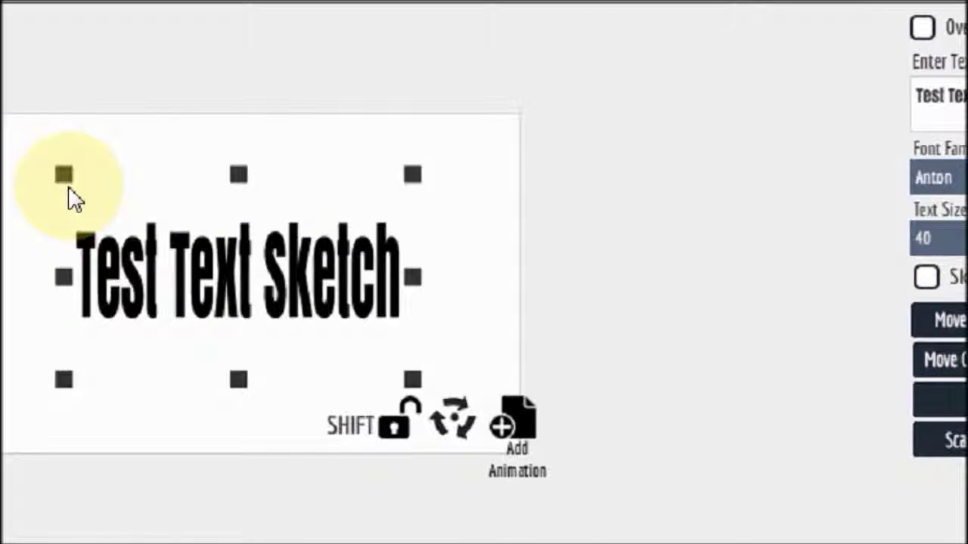
pyautogui.moveTo(124, 194)
pyautogui.mouseDown()
pyautogui.moveTo(76, 159)
pyautogui.moveTo(101, 162)
pyautogui.mouseUp()
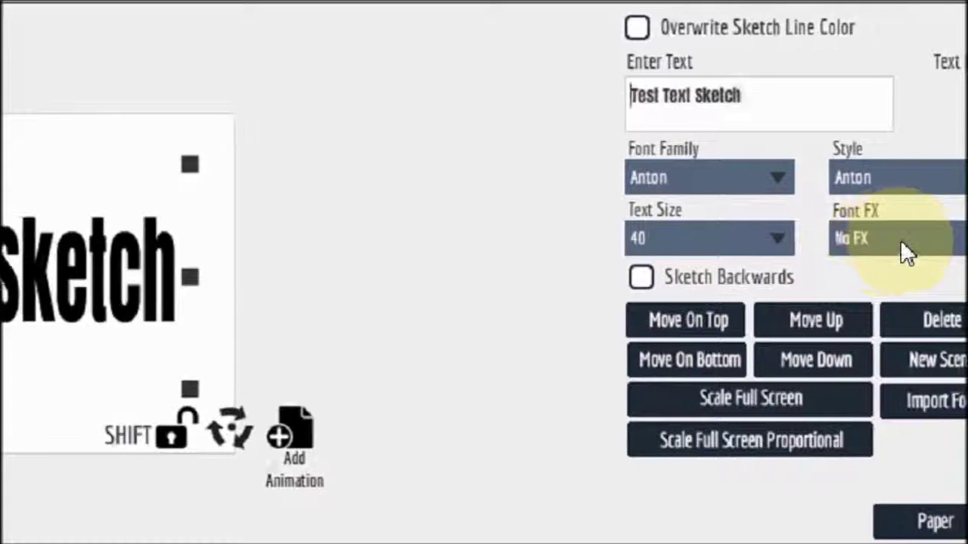
pyautogui.click(900, 239)
pyautogui.click(900, 239)
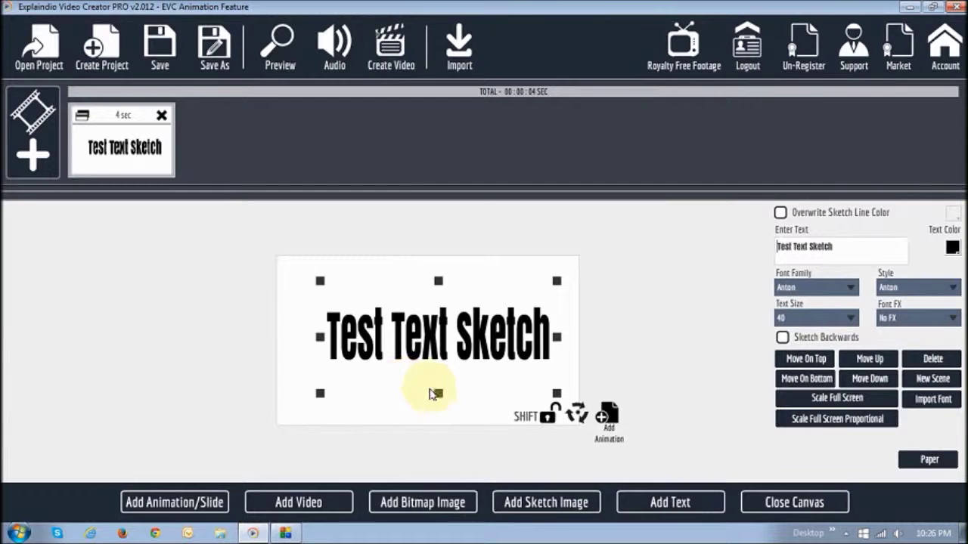
# - Shrink the Anton text slightly, move it lower on the canvas, and adjust its tilt
pyautogui.moveTo(499, 346); pyautogui.dragTo(487, 348)
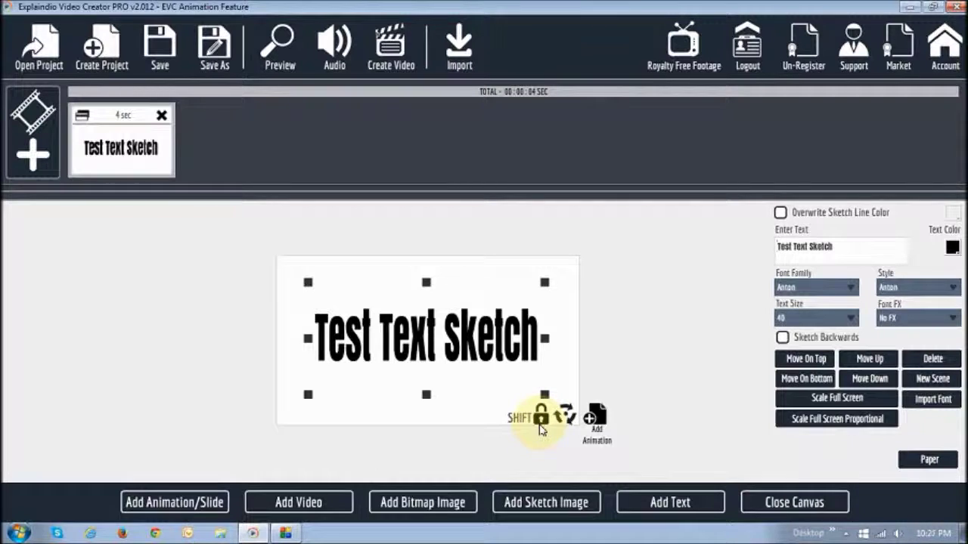
pyautogui.moveTo(308, 286)
pyautogui.mouseDown()
pyautogui.moveTo(352, 302)
pyautogui.moveTo(287, 287)
pyautogui.moveTo(308, 306)
pyautogui.moveTo(345, 302)
pyautogui.moveTo(303, 280)
pyautogui.moveTo(358, 318)
pyautogui.moveTo(304, 282)
pyautogui.mouseUp()
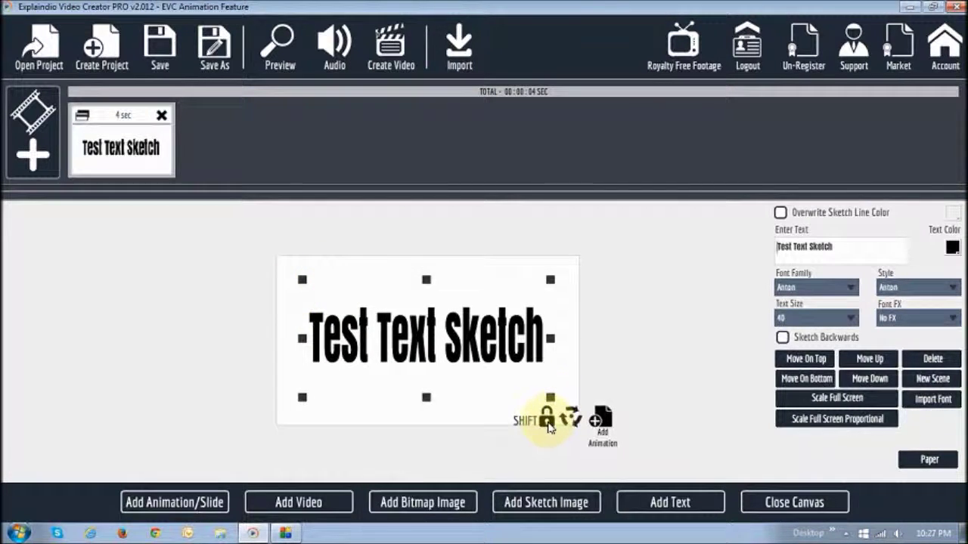
pyautogui.moveTo(306, 289)
pyautogui.mouseDown()
pyautogui.moveTo(257, 295)
pyautogui.moveTo(294, 298)
pyautogui.moveTo(318, 280)
pyautogui.moveTo(298, 287)
pyautogui.mouseUp()
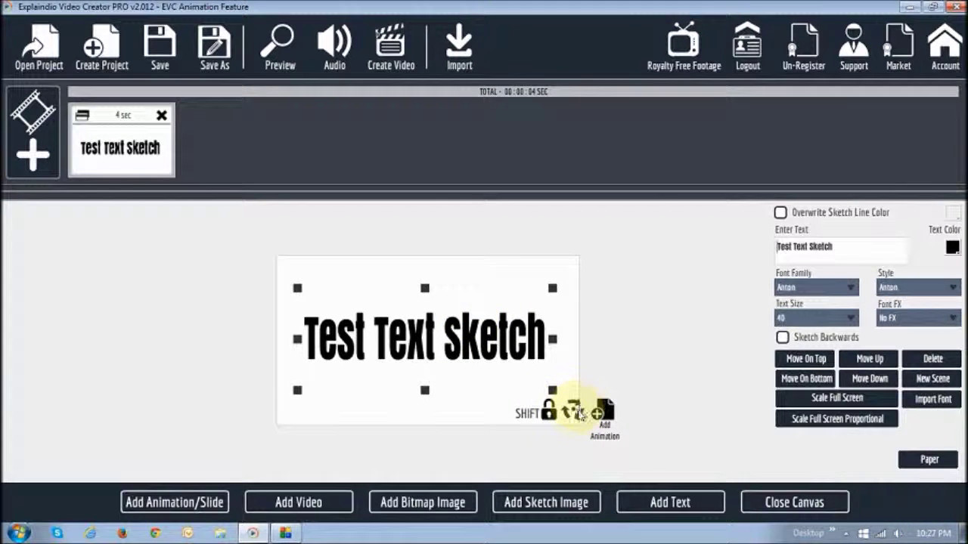
pyautogui.moveTo(587, 401); pyautogui.dragTo(544, 407)
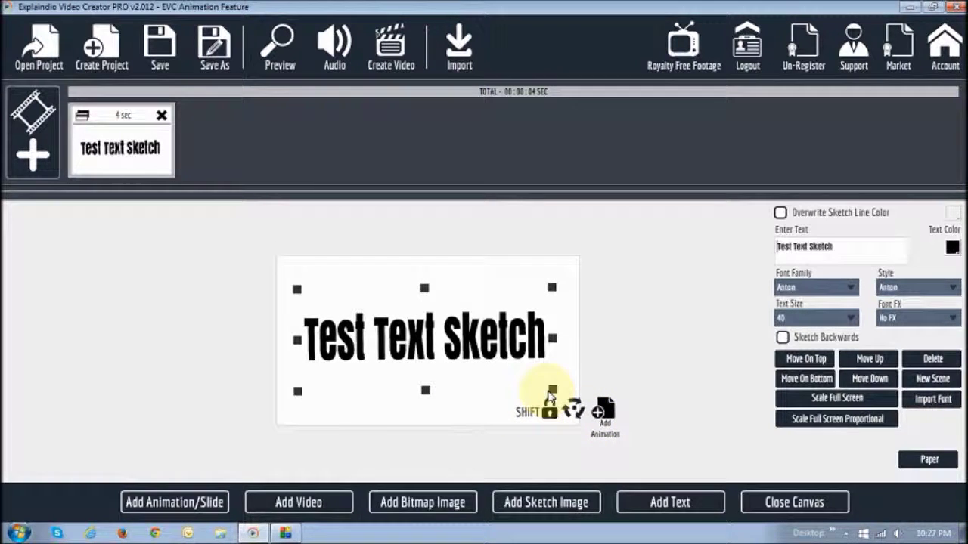
pyautogui.moveTo(573, 396); pyautogui.dragTo(499, 382)
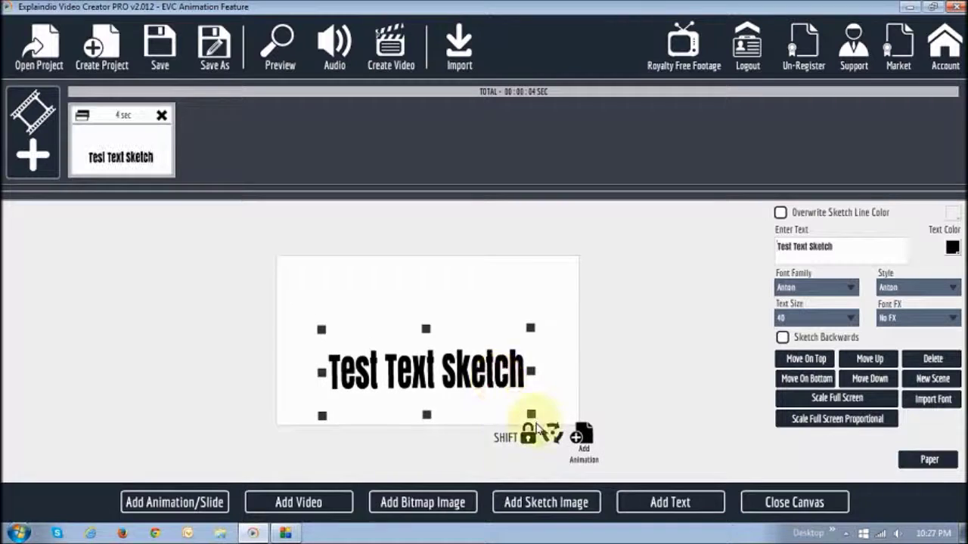
pyautogui.moveTo(554, 437); pyautogui.dragTo(557, 438)
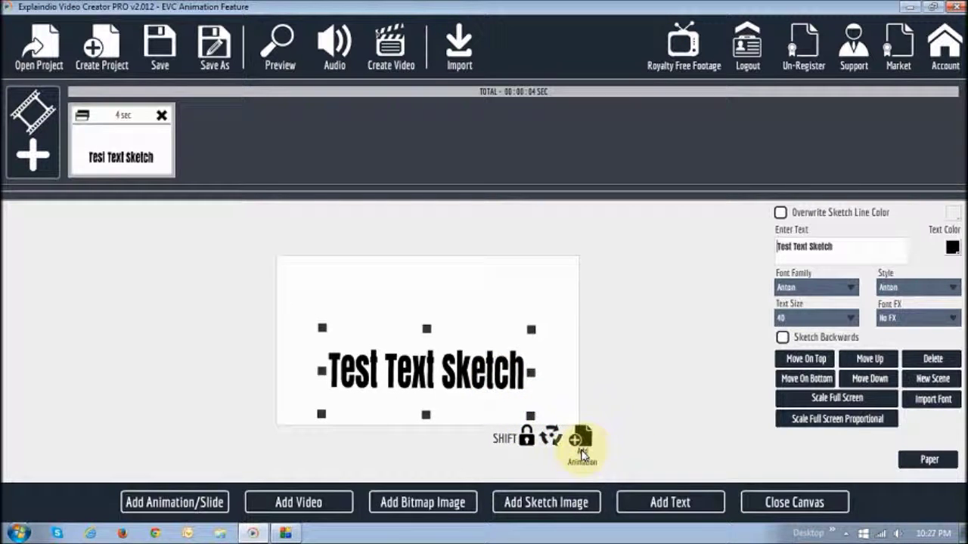
pyautogui.click(582, 452)
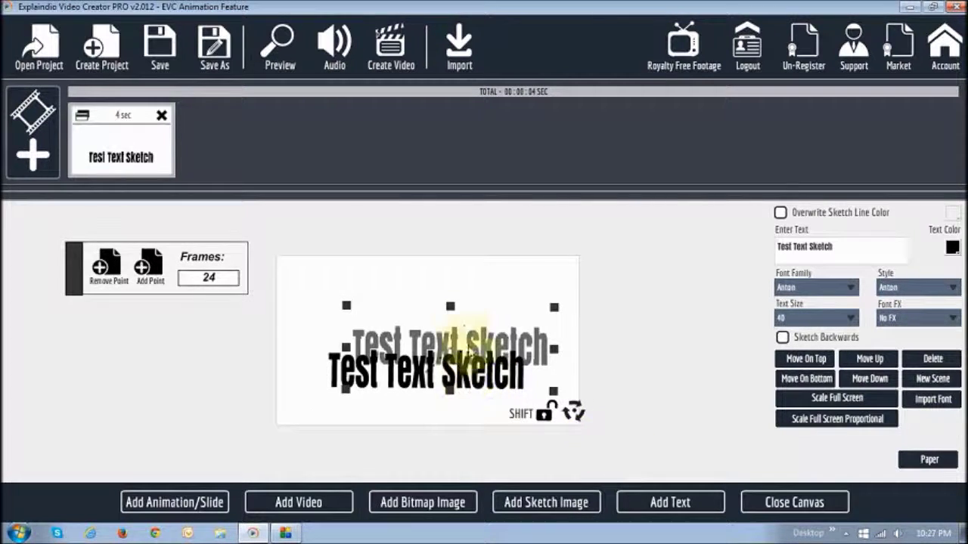
pyautogui.moveTo(467, 341); pyautogui.dragTo(480, 296)
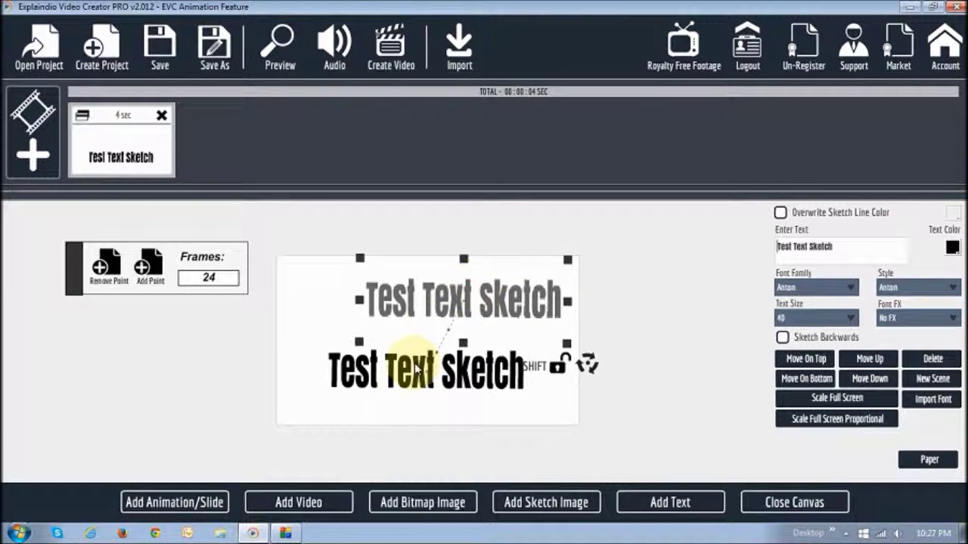
pyautogui.click(362, 378)
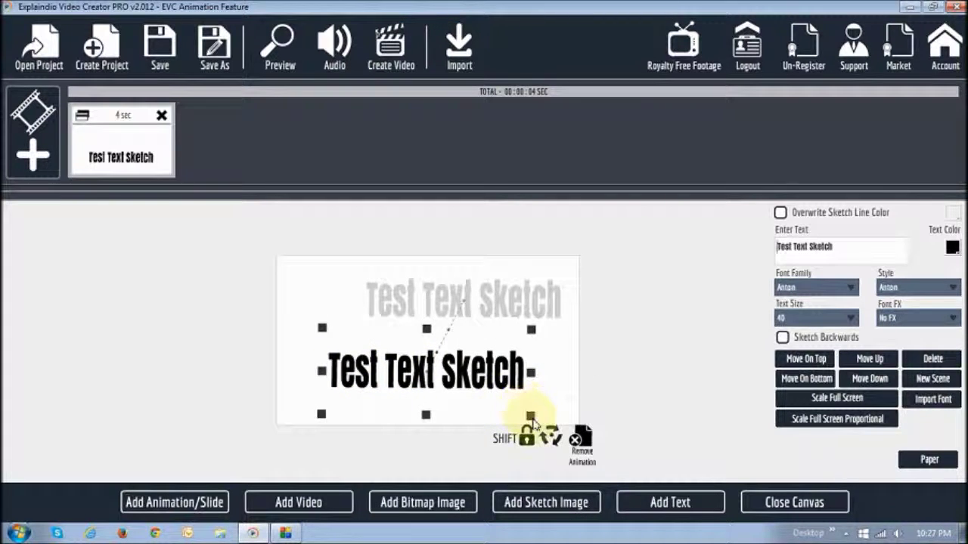
pyautogui.moveTo(493, 393); pyautogui.dragTo(488, 408)
pyautogui.moveTo(482, 323); pyautogui.dragTo(492, 310)
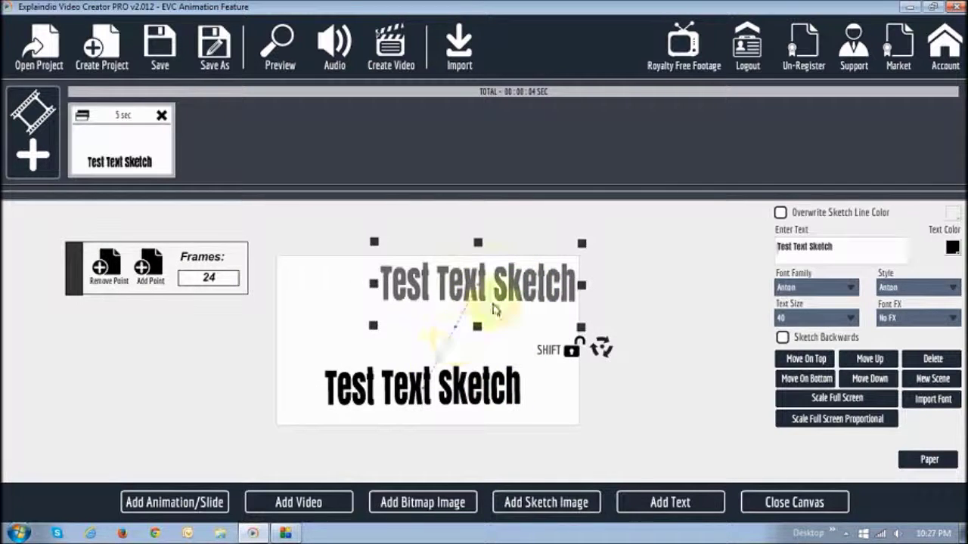
pyautogui.moveTo(563, 281); pyautogui.dragTo(491, 322)
pyautogui.click(488, 395)
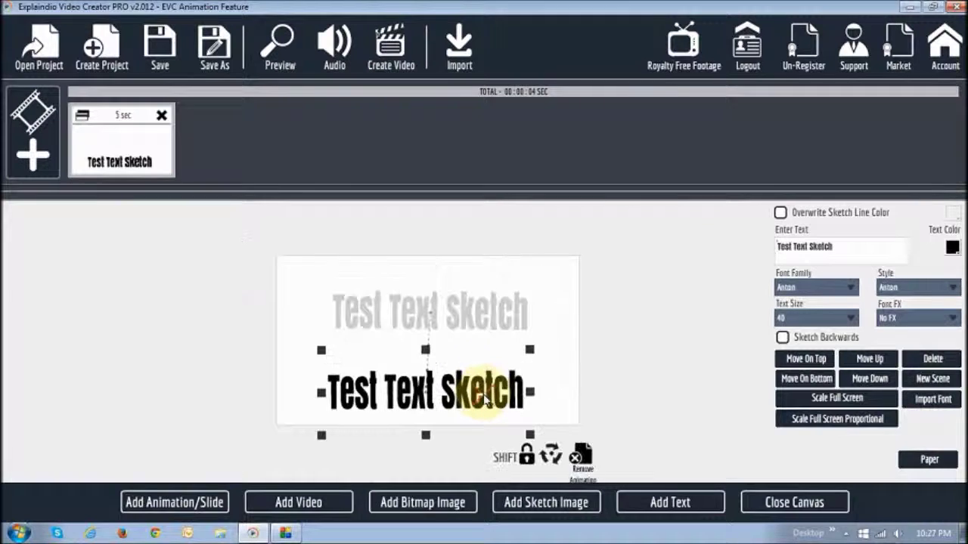
pyautogui.moveTo(487, 398); pyautogui.dragTo(489, 410)
pyautogui.moveTo(464, 321); pyautogui.dragTo(462, 327)
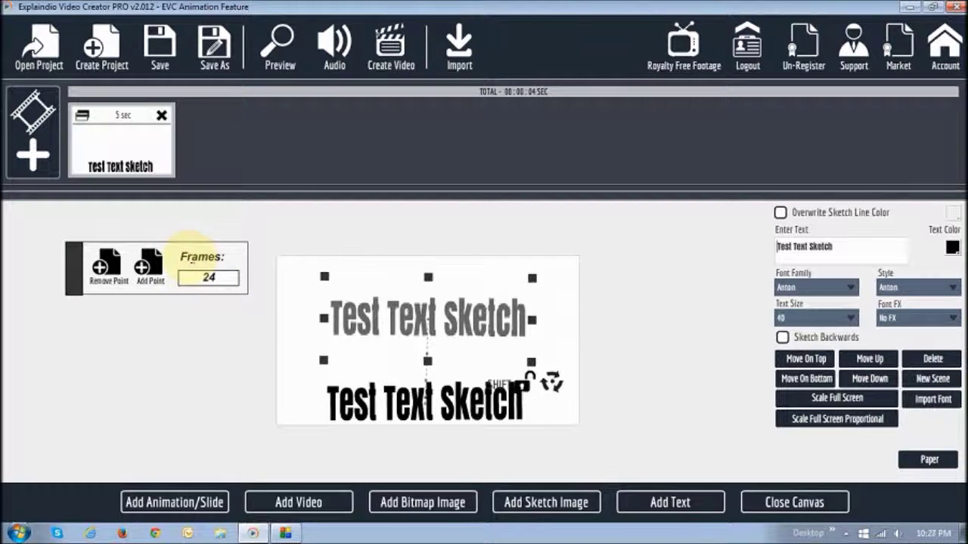
pyautogui.doubleClick(221, 278)
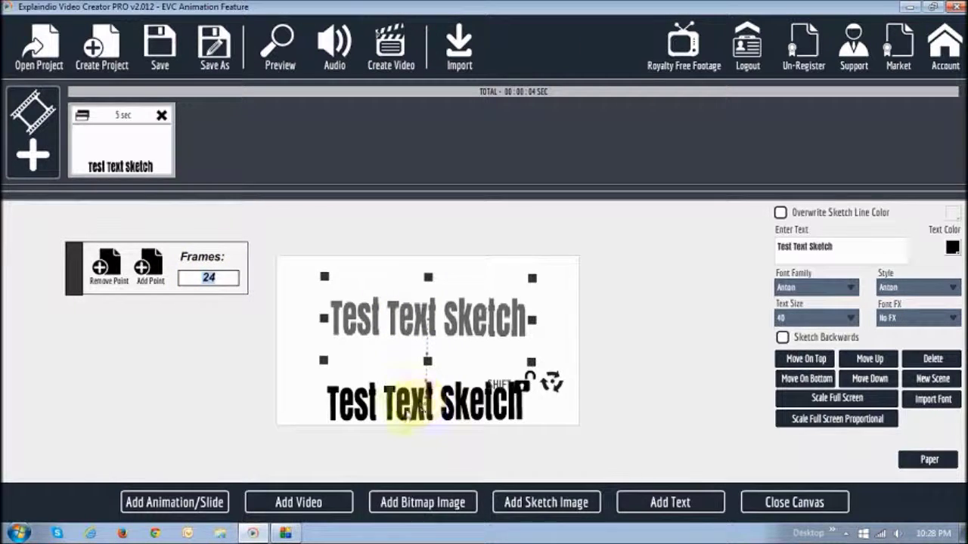
pyautogui.click(209, 281)
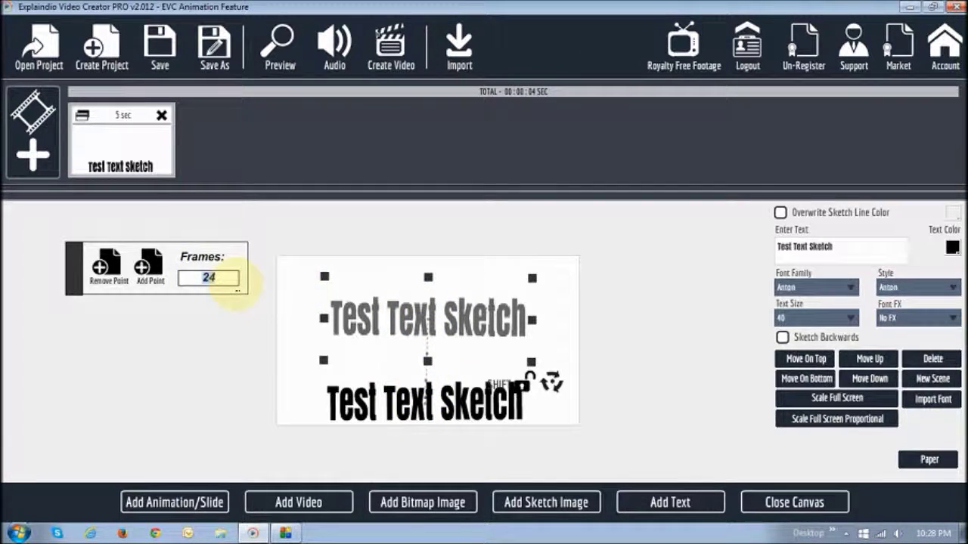
pyautogui.moveTo(237, 290); pyautogui.dragTo(367, 306)
pyautogui.moveTo(209, 278); pyautogui.dragTo(422, 322)
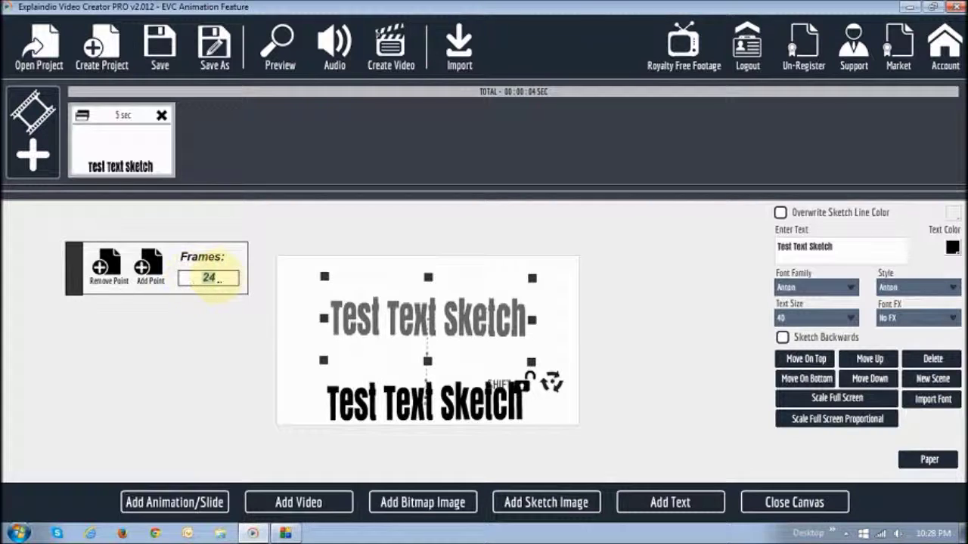
# - Set the text's Show Action to Nothing and its action duration to 1 frame
pyautogui.click(792, 503)
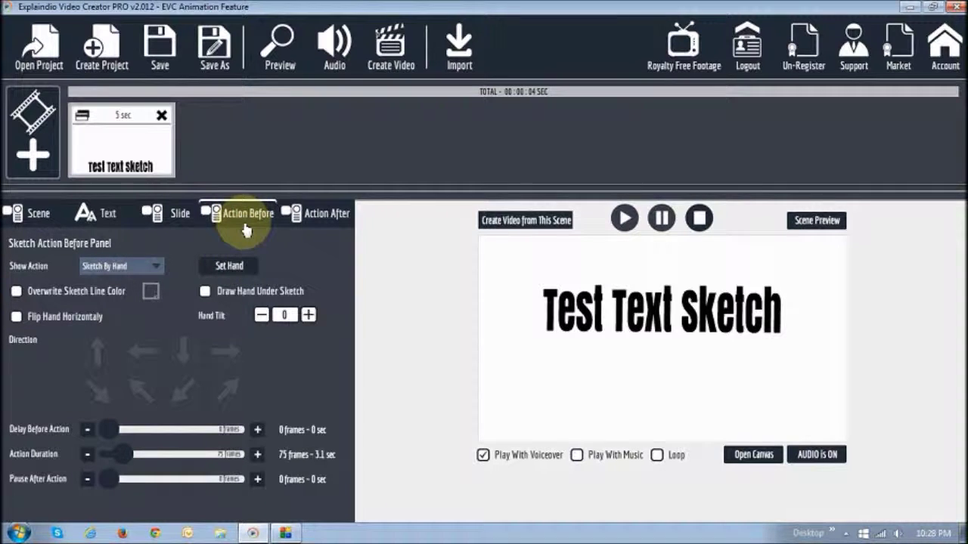
pyautogui.click(141, 267)
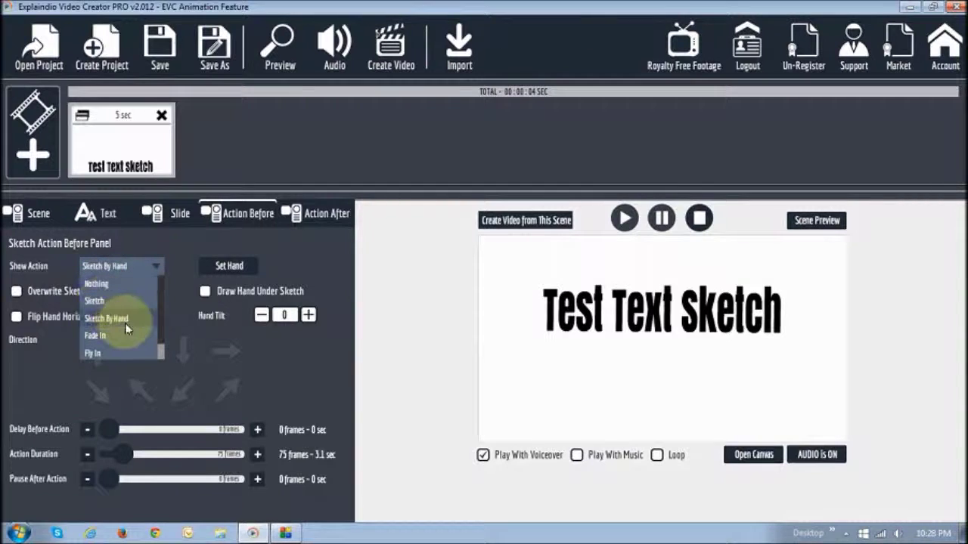
pyautogui.click(96, 285)
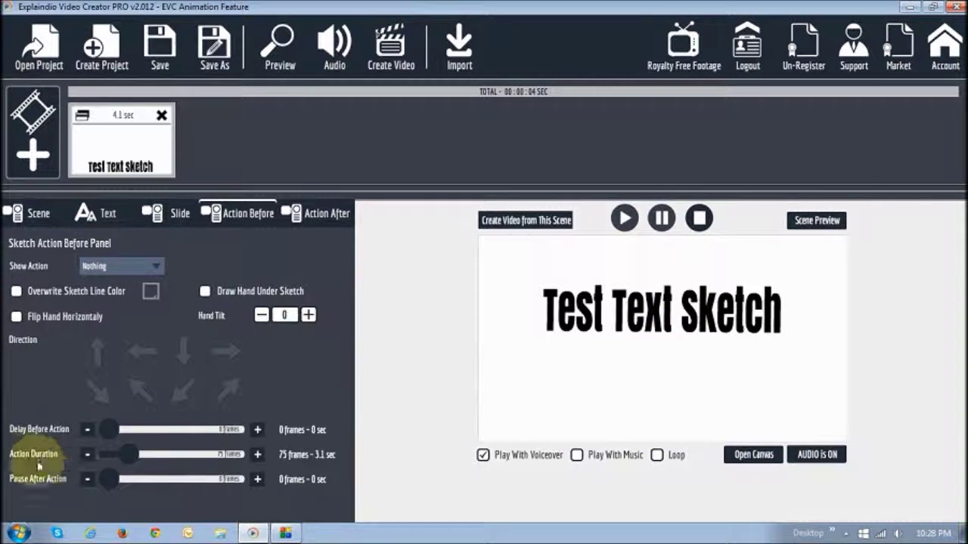
pyautogui.moveTo(133, 454); pyautogui.dragTo(102, 459)
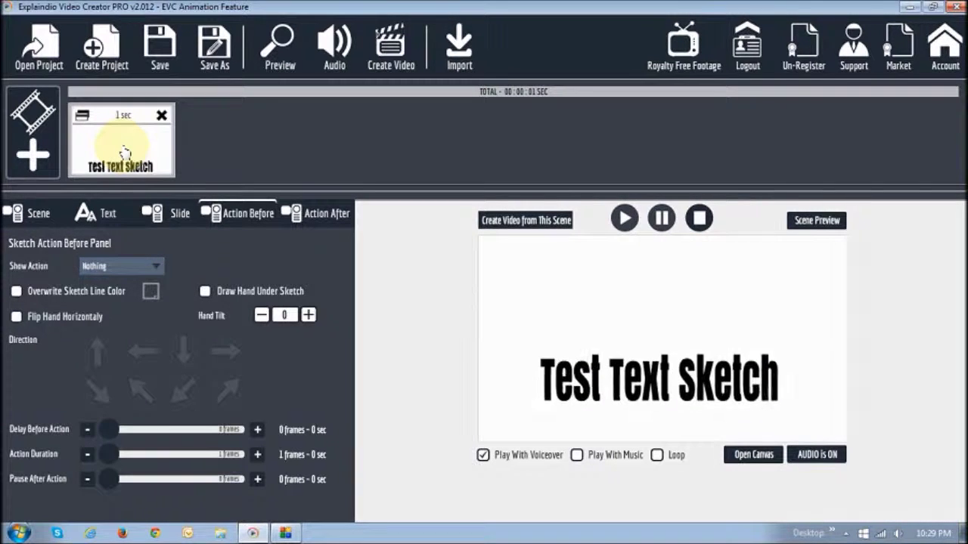
pyautogui.click(766, 457)
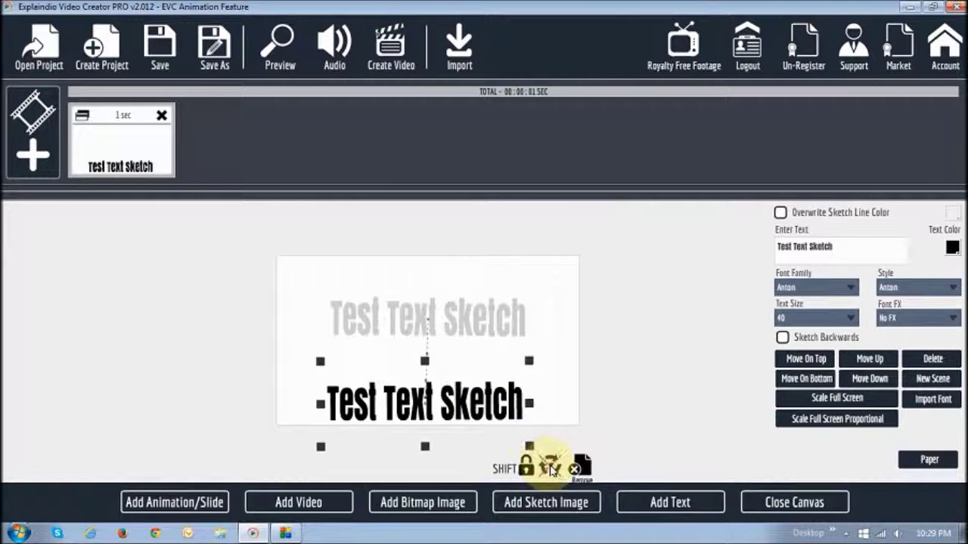
# - Put the text's start position below the canvas, lower its end slightly, and replay
pyautogui.click(480, 344)
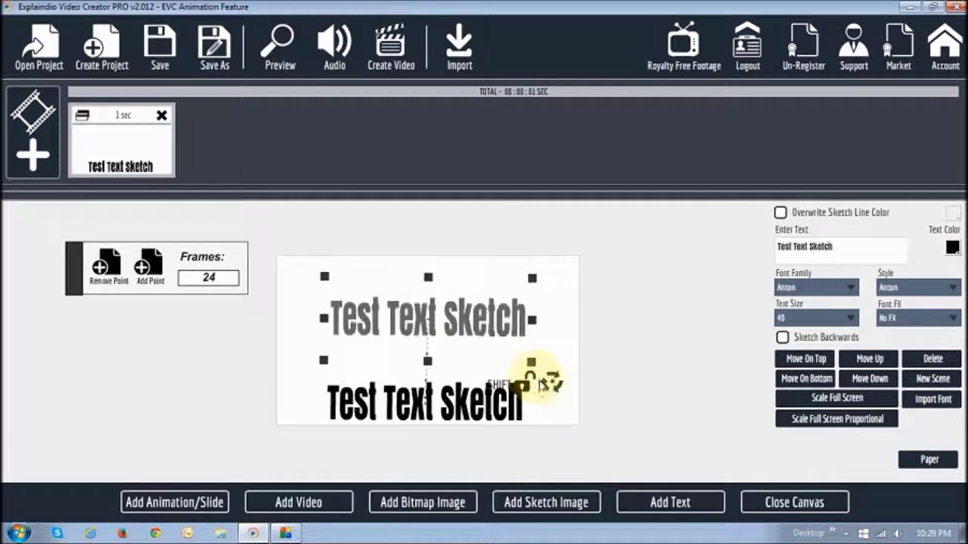
pyautogui.moveTo(453, 411); pyautogui.dragTo(453, 464)
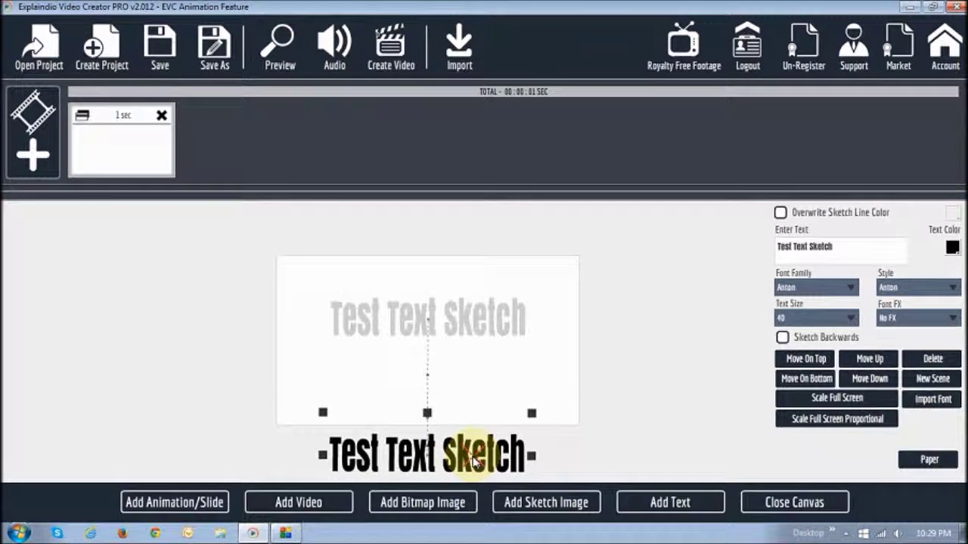
pyautogui.moveTo(460, 324); pyautogui.dragTo(466, 358)
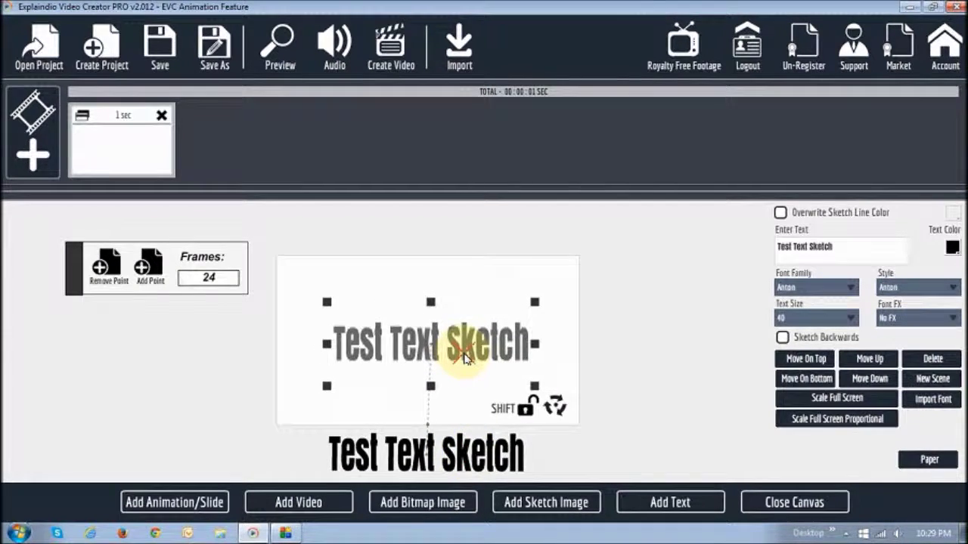
pyautogui.click(793, 502)
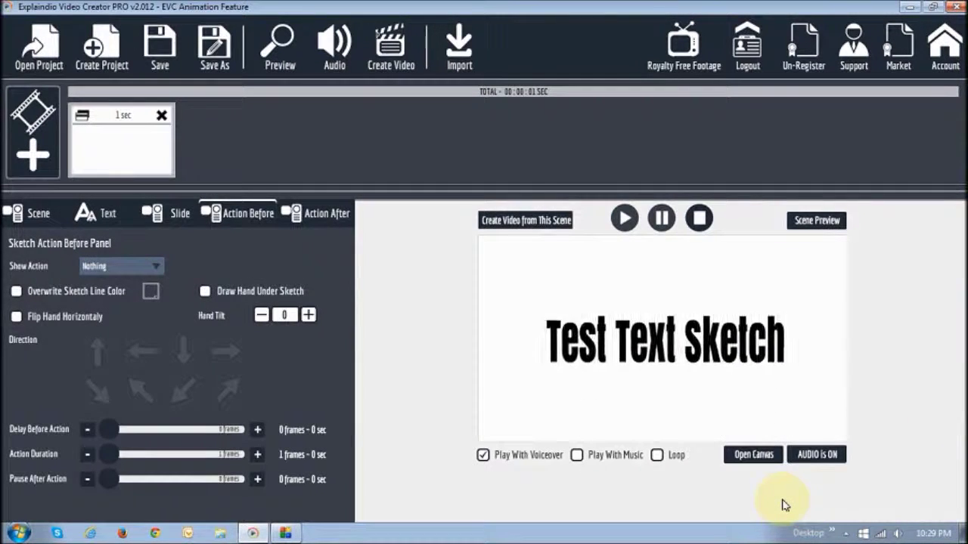
pyautogui.click(124, 157)
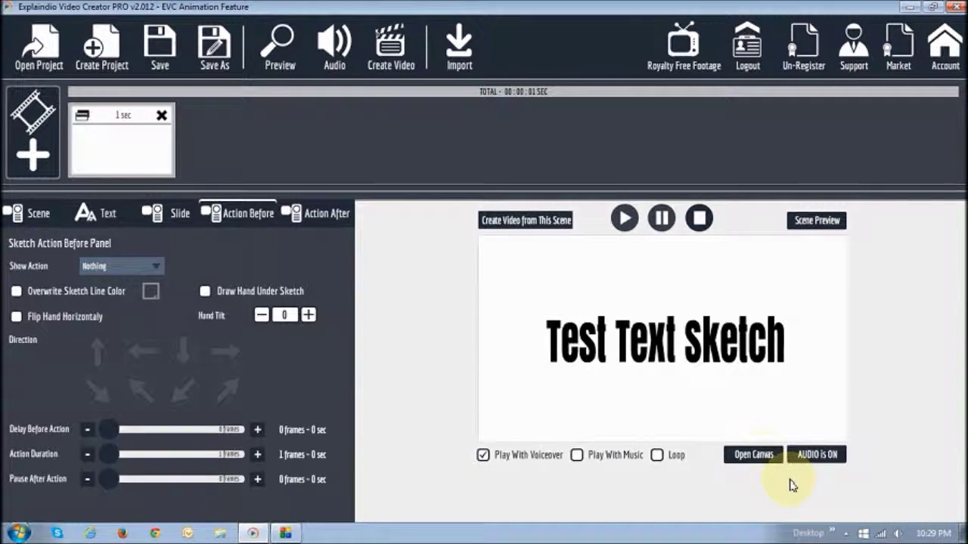
pyautogui.click(623, 223)
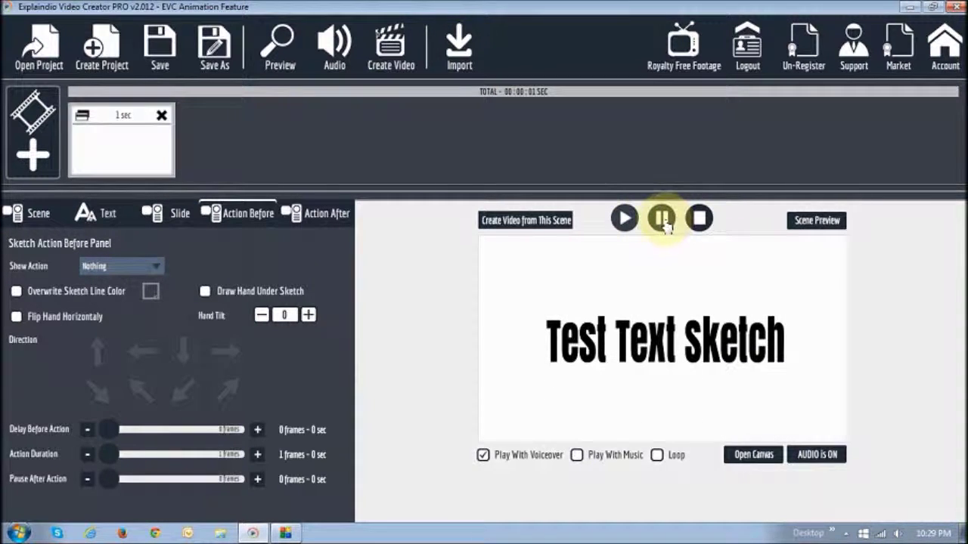
# - Enlarge the text at the end of its motion path
pyautogui.click(754, 455)
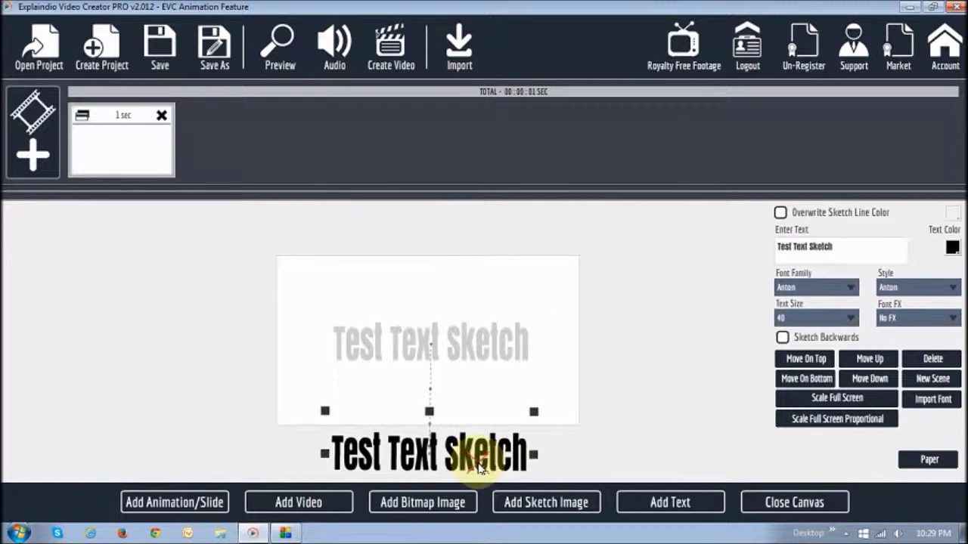
pyautogui.click(378, 353)
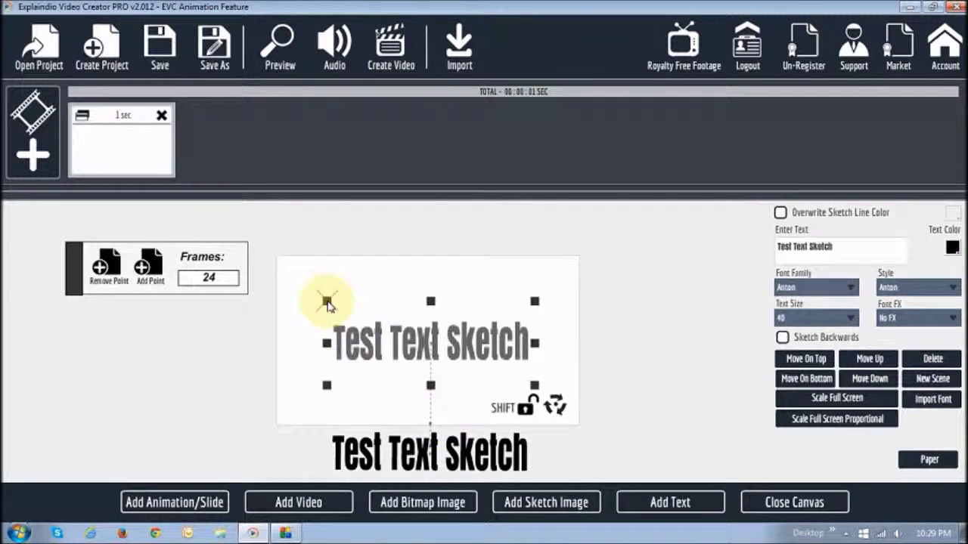
pyautogui.moveTo(328, 303); pyautogui.dragTo(285, 274)
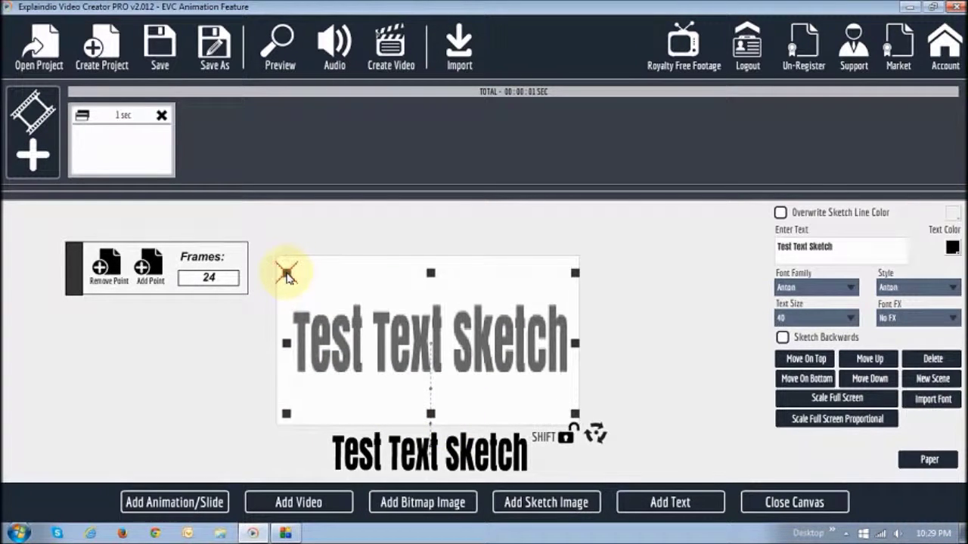
pyautogui.click(803, 506)
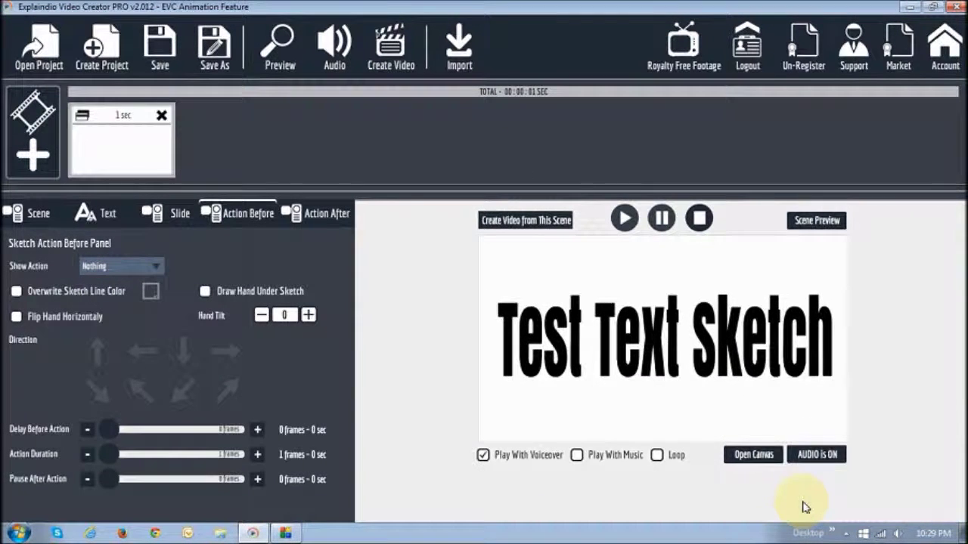
# - Change the text motion's frame count to 48, making the scene 2 seconds
pyautogui.click(762, 461)
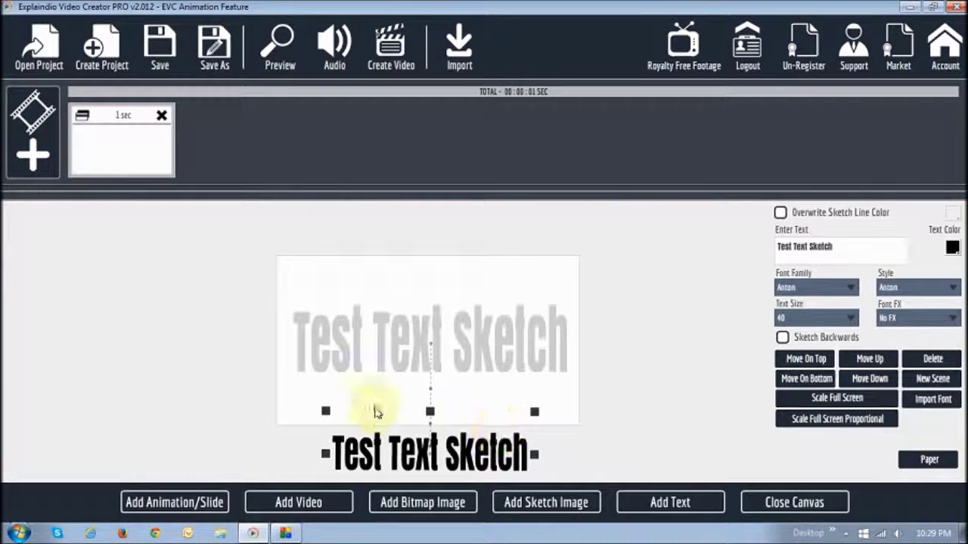
pyautogui.click(360, 349)
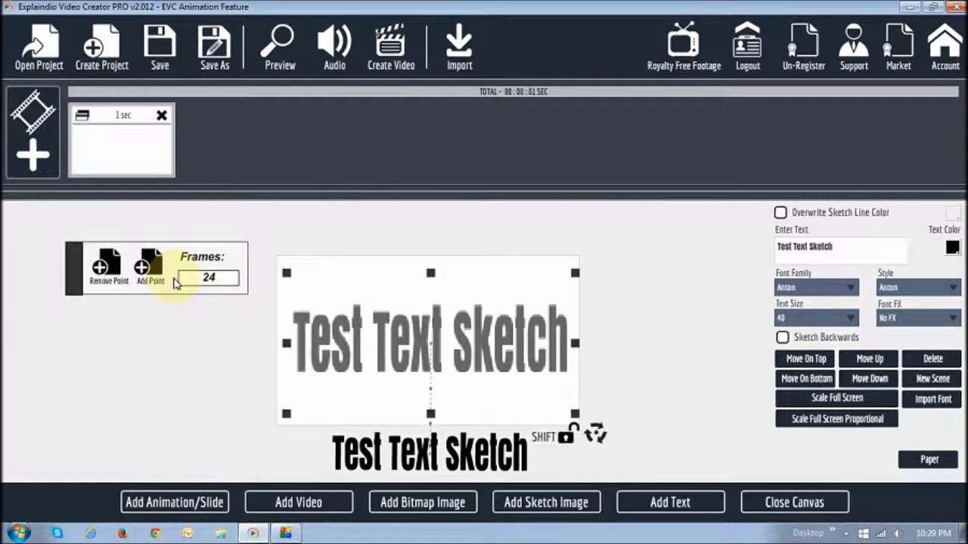
pyautogui.moveTo(194, 279); pyautogui.dragTo(243, 277)
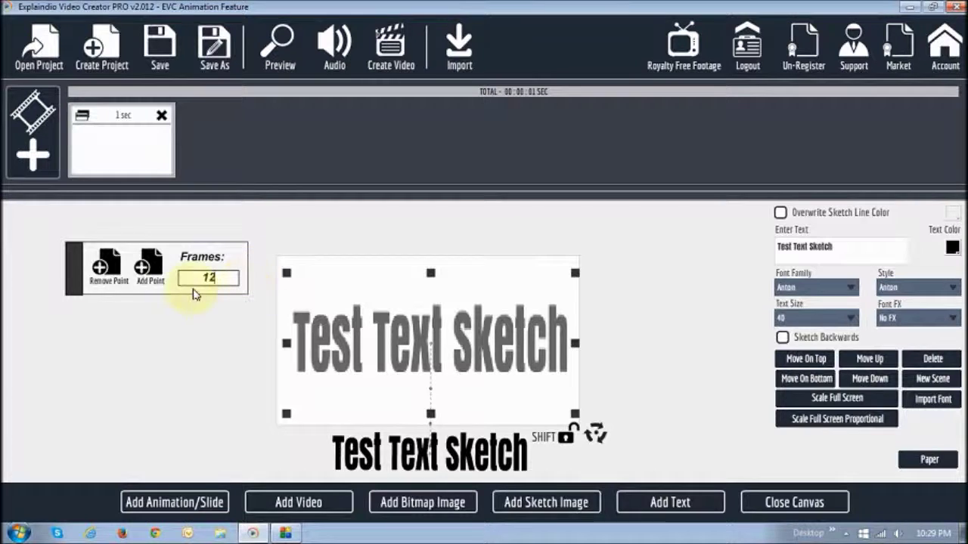
pyautogui.click(793, 502)
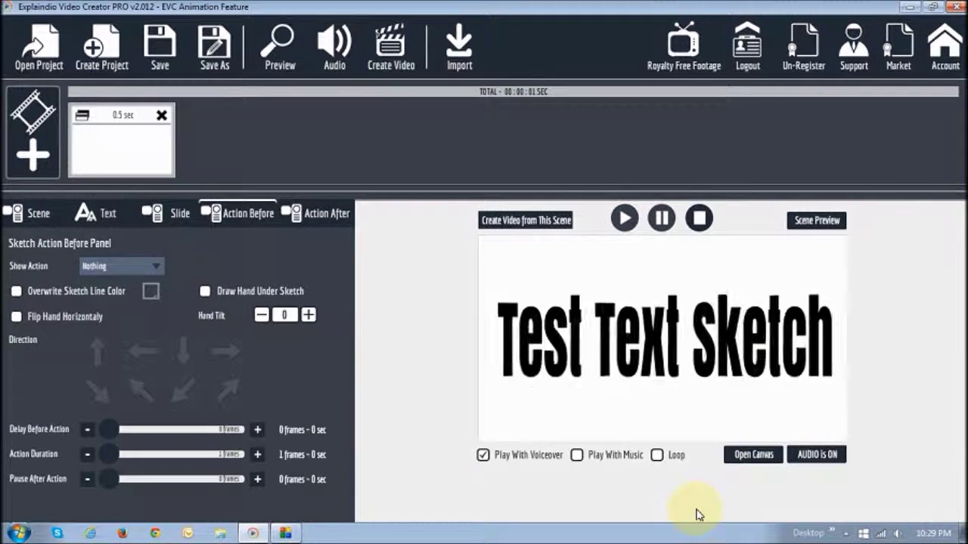
pyautogui.click(752, 458)
pyautogui.click(372, 363)
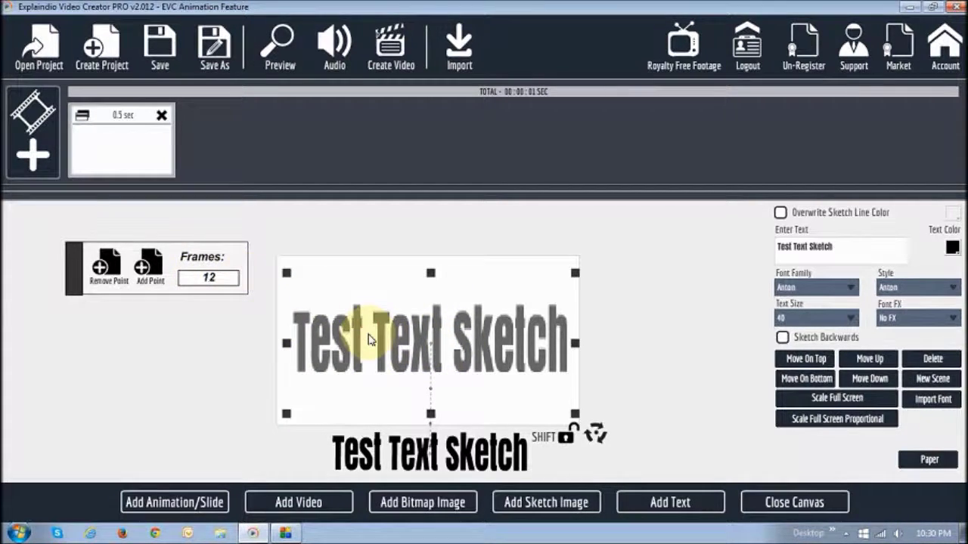
pyautogui.moveTo(197, 277); pyautogui.dragTo(243, 279)
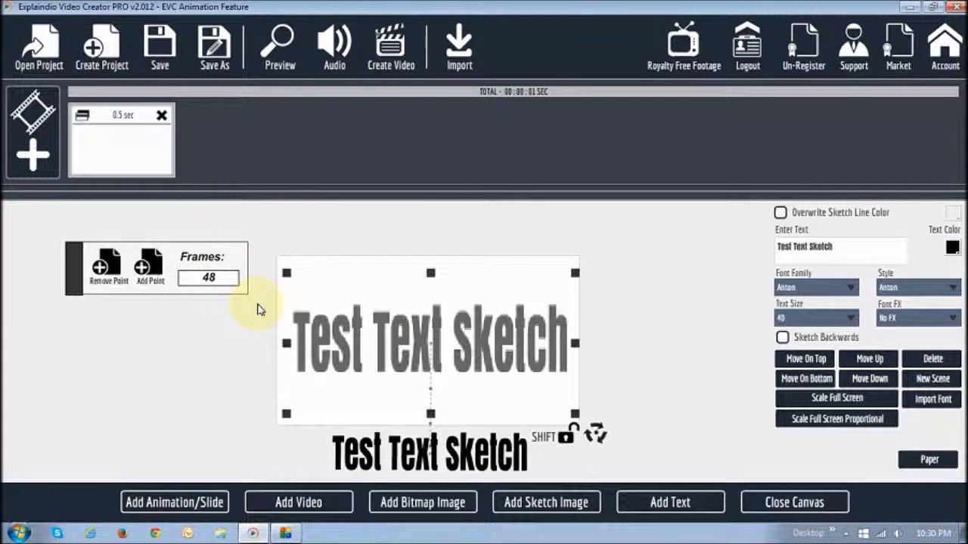
pyautogui.click(796, 505)
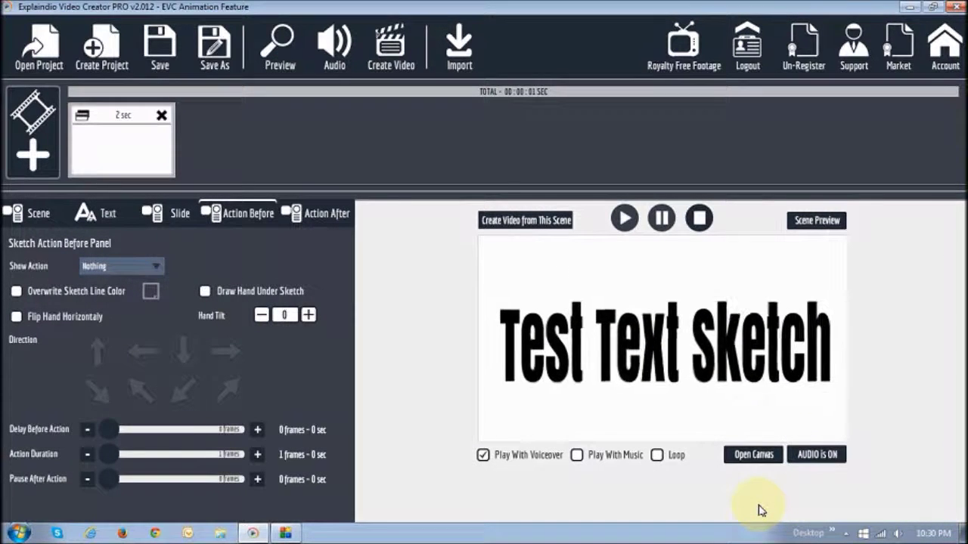
pyautogui.click(758, 457)
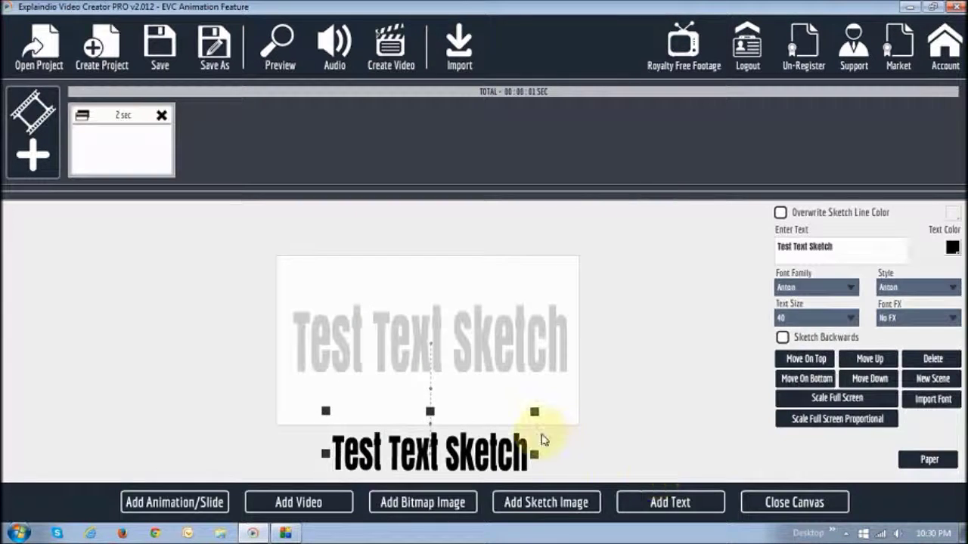
# - Shrink the end text, shift start left, adjust end height, and set frames to 24
pyautogui.click(465, 356)
pyautogui.moveTo(573, 412); pyautogui.dragTo(527, 388)
pyautogui.moveTo(469, 341); pyautogui.dragTo(469, 381)
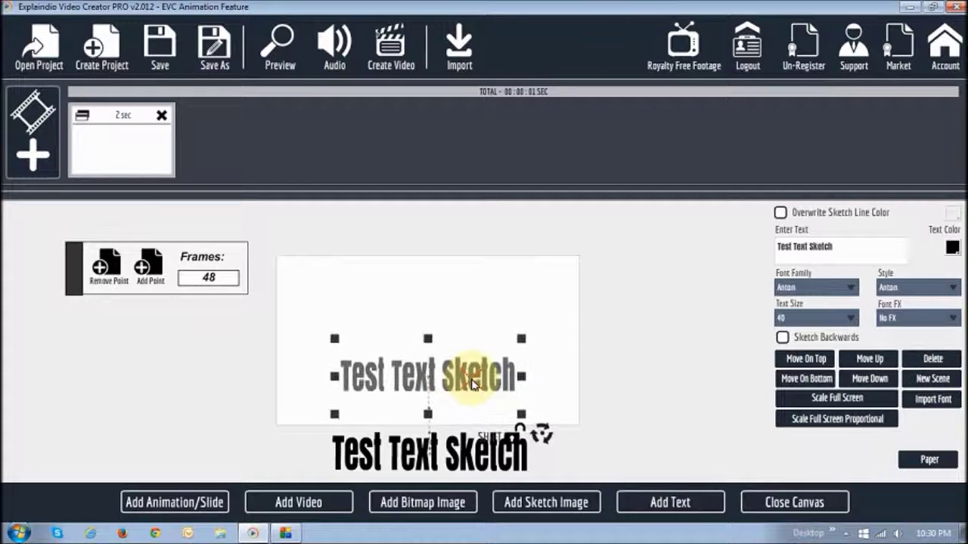
pyautogui.click(459, 455)
pyautogui.moveTo(459, 455); pyautogui.dragTo(389, 452)
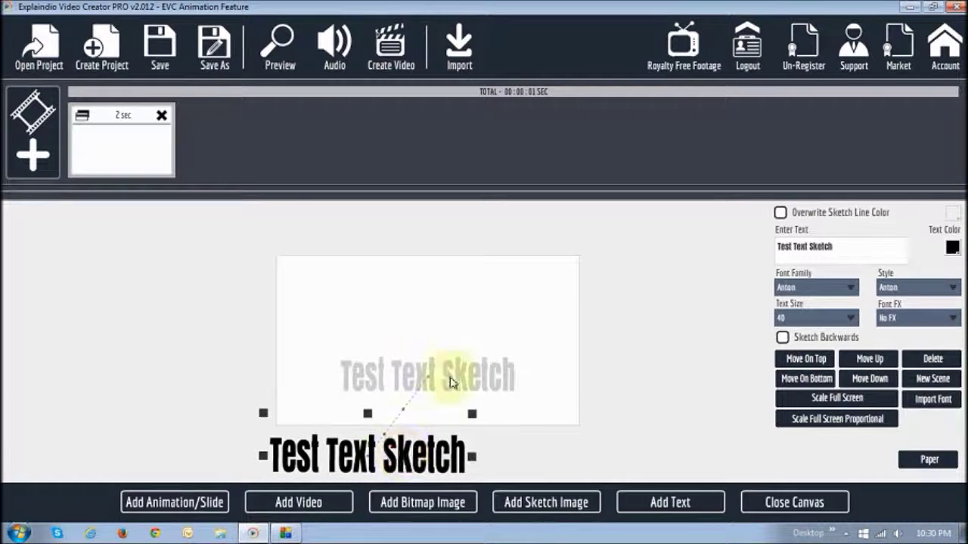
pyautogui.click(449, 372)
pyautogui.moveTo(454, 372); pyautogui.dragTo(456, 354)
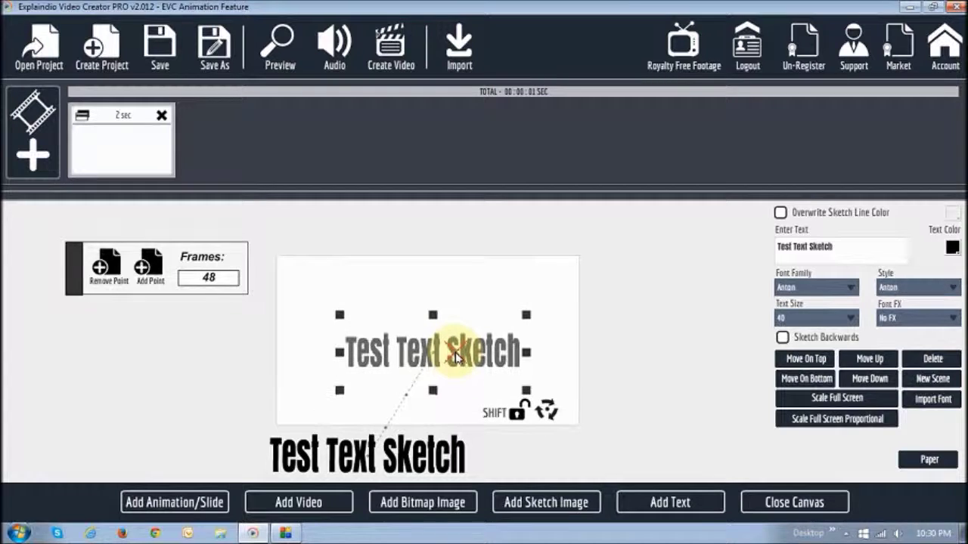
pyautogui.moveTo(217, 278); pyautogui.dragTo(256, 278)
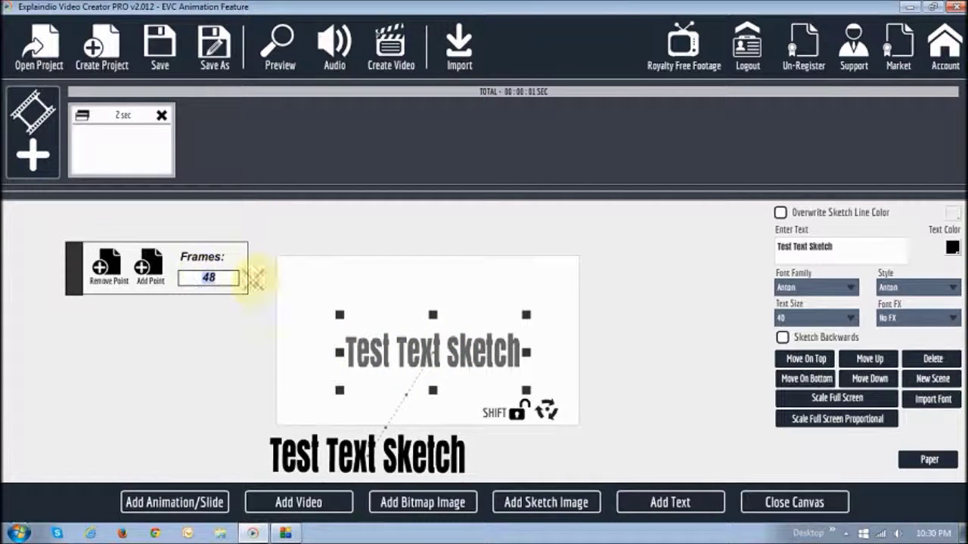
pyautogui.press('Return')
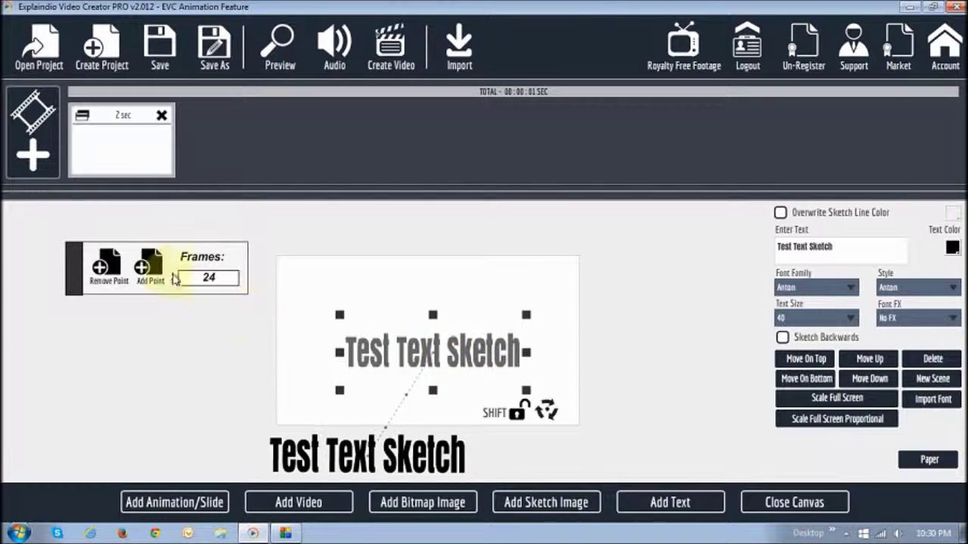
# - Add a third motion point with smaller text at the top-right corner over 12 frames
pyautogui.click(151, 266)
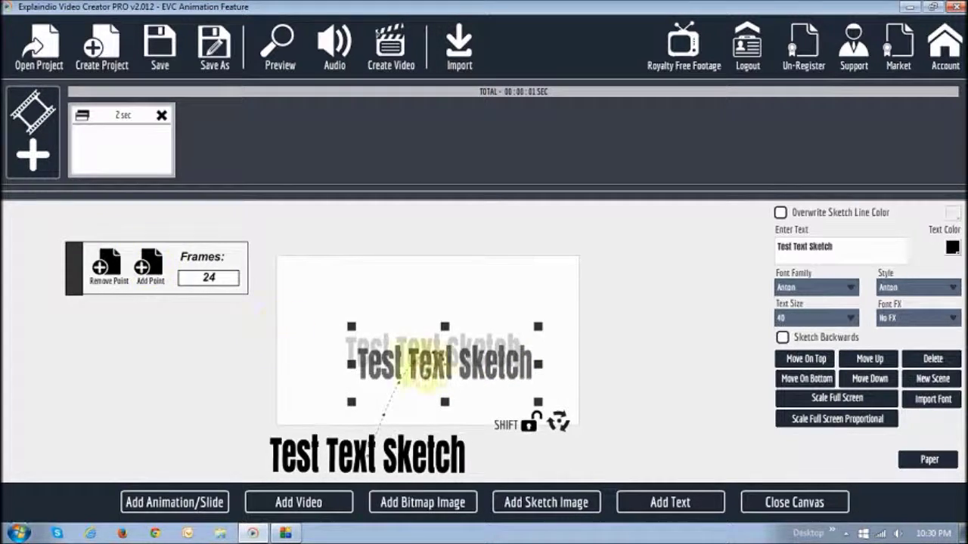
pyautogui.moveTo(464, 353); pyautogui.dragTo(484, 296)
pyautogui.moveTo(389, 256); pyautogui.dragTo(415, 262)
pyautogui.moveTo(495, 288); pyautogui.dragTo(535, 275)
pyautogui.click(206, 278)
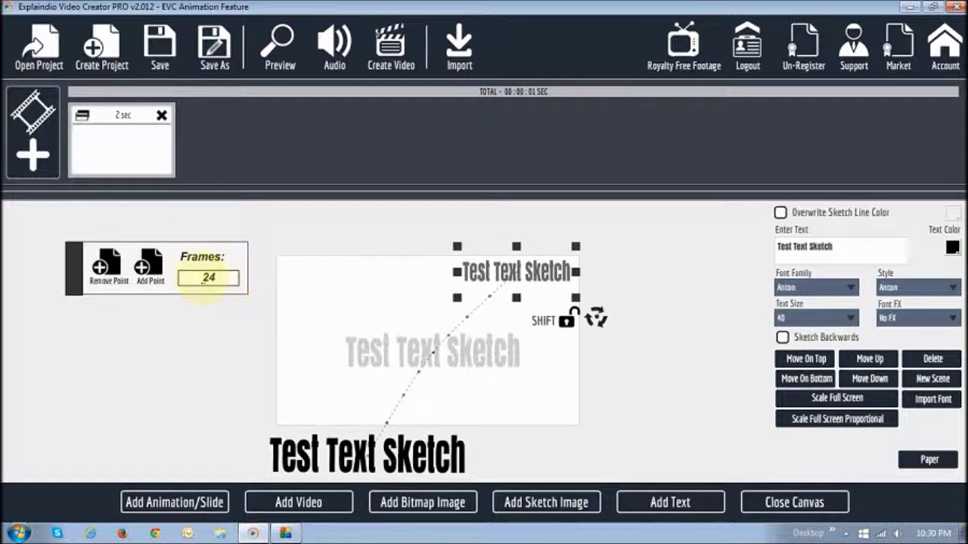
pyautogui.doubleClick(206, 278)
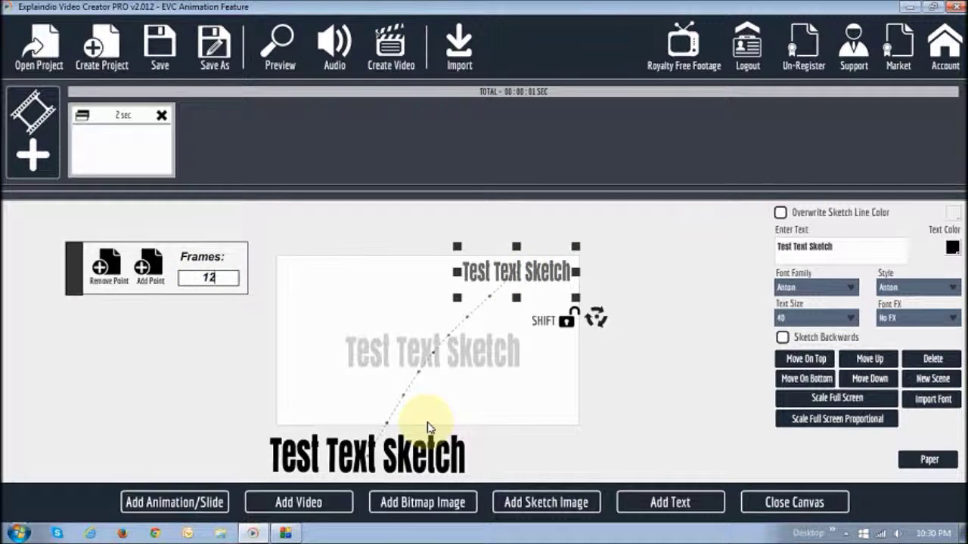
pyautogui.click(794, 502)
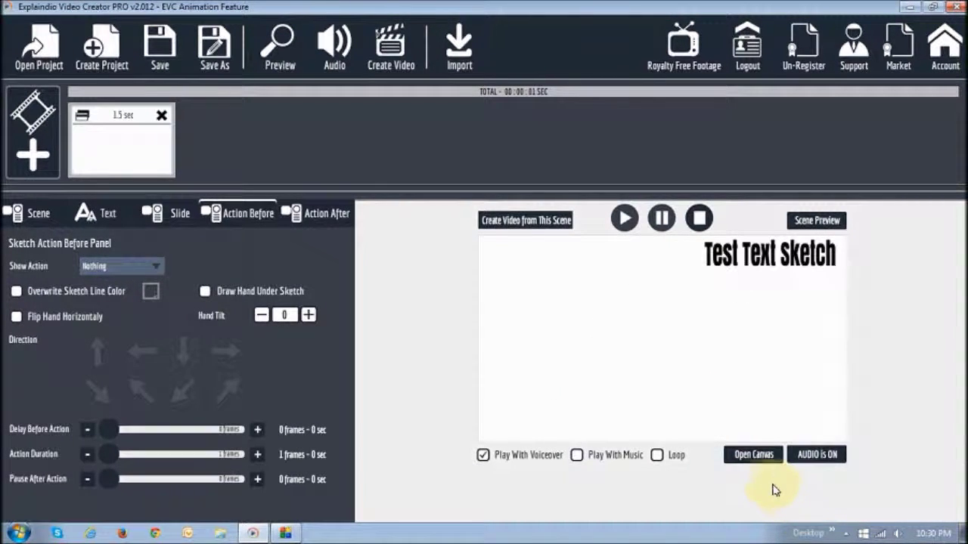
# - Delete the text's top-right motion point and drag 'Test Text Sketch' up into the canvas's lower middle
pyautogui.click(759, 459)
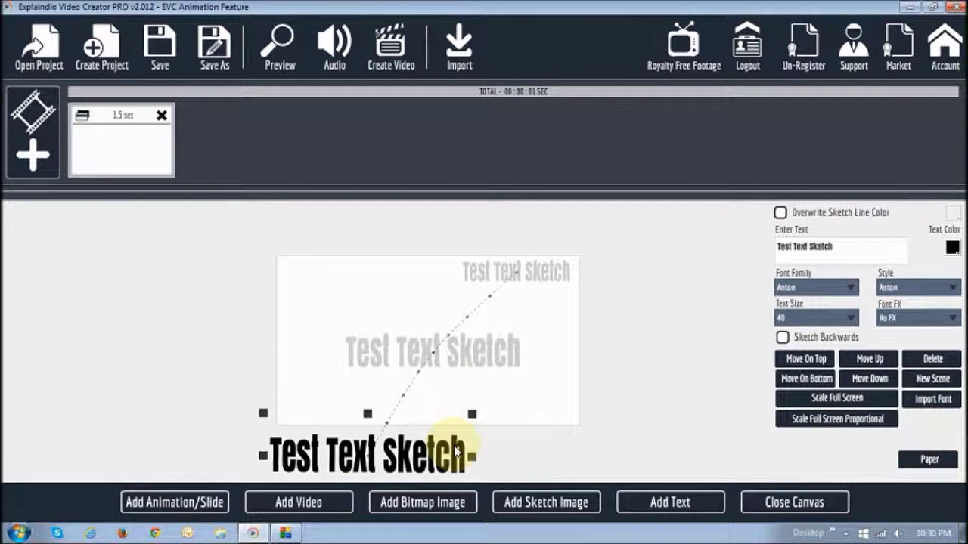
pyautogui.click(517, 280)
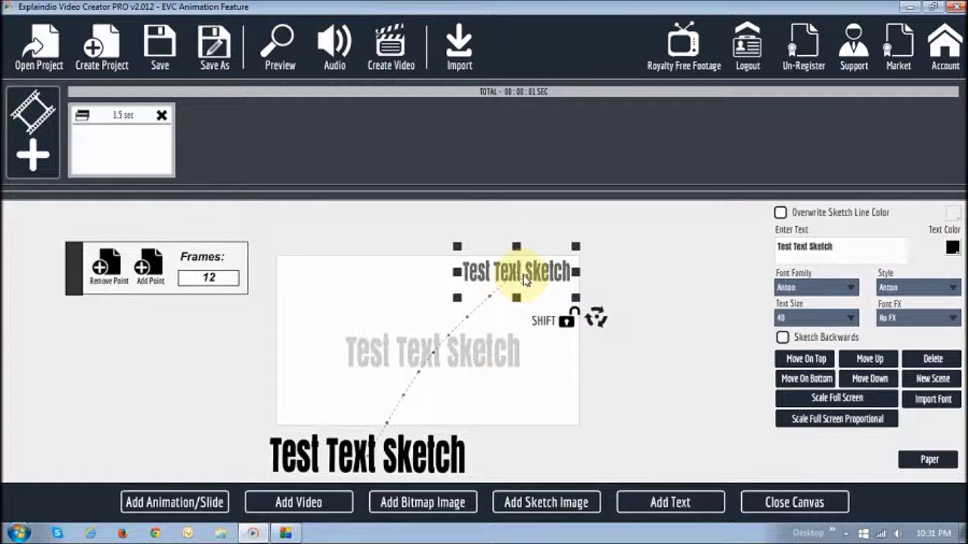
pyautogui.click(108, 266)
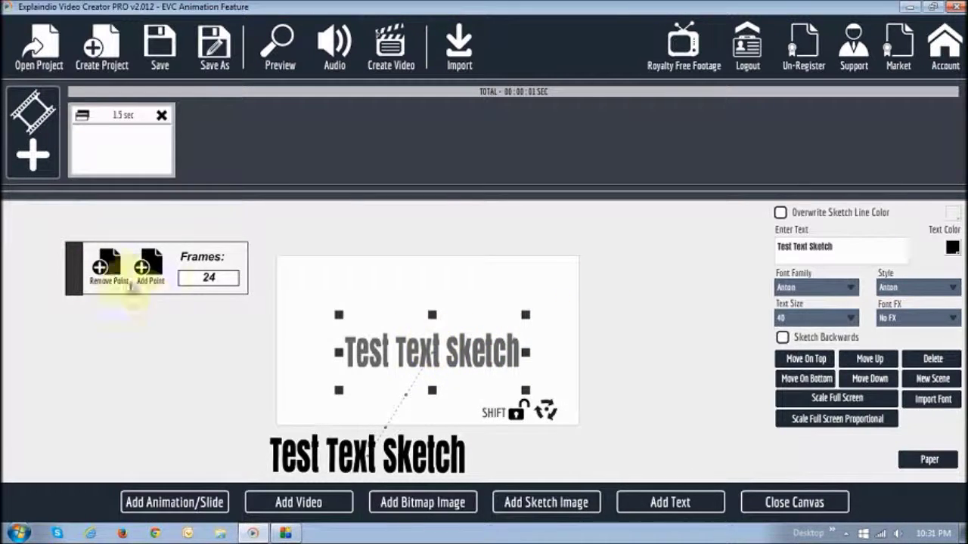
pyautogui.moveTo(362, 451)
pyautogui.mouseDown()
pyautogui.moveTo(458, 415)
pyautogui.moveTo(443, 383)
pyautogui.moveTo(459, 407)
pyautogui.moveTo(486, 400)
pyautogui.mouseUp()
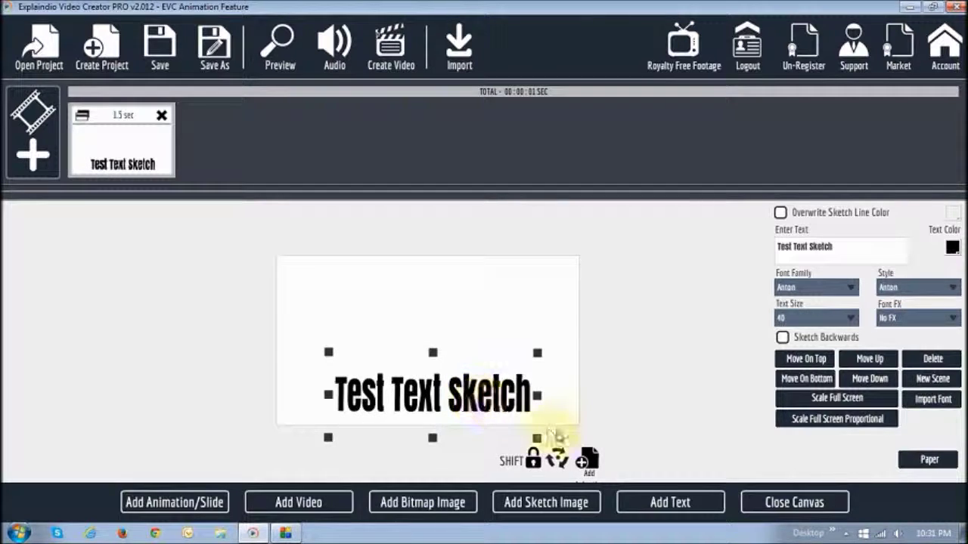
# - Add a motion point turning 'Test Text Sketch' smaller and vertical at the canvas's left edge, then preview it
pyautogui.moveTo(492, 420); pyautogui.dragTo(488, 399)
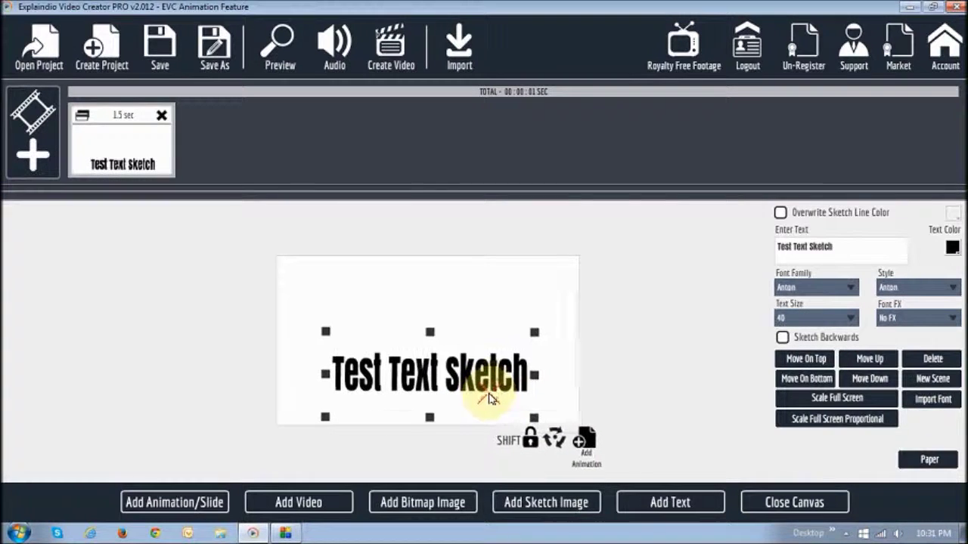
pyautogui.click(586, 440)
pyautogui.moveTo(458, 406)
pyautogui.mouseDown()
pyautogui.moveTo(456, 389)
pyautogui.moveTo(443, 384)
pyautogui.moveTo(447, 398)
pyautogui.moveTo(476, 406)
pyautogui.mouseUp()
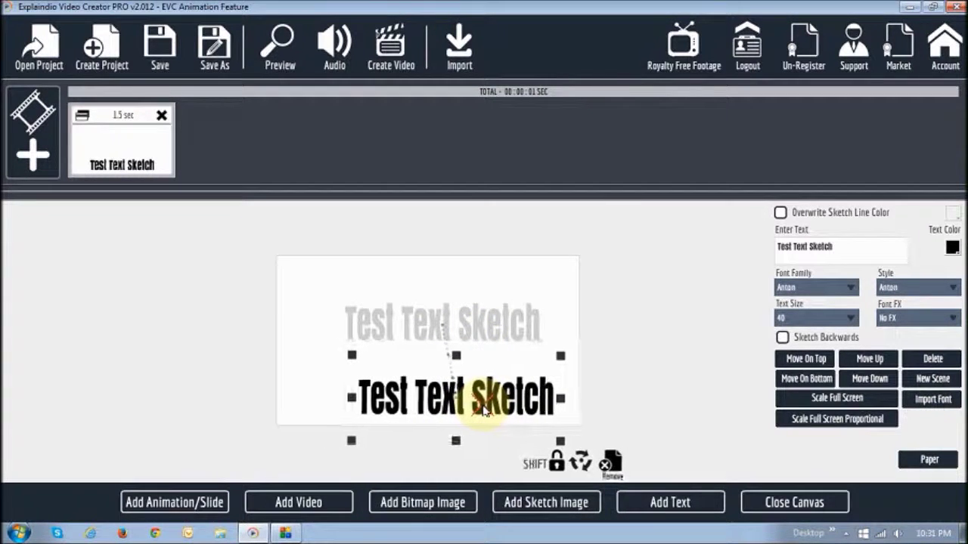
pyautogui.moveTo(484, 334); pyautogui.dragTo(476, 344)
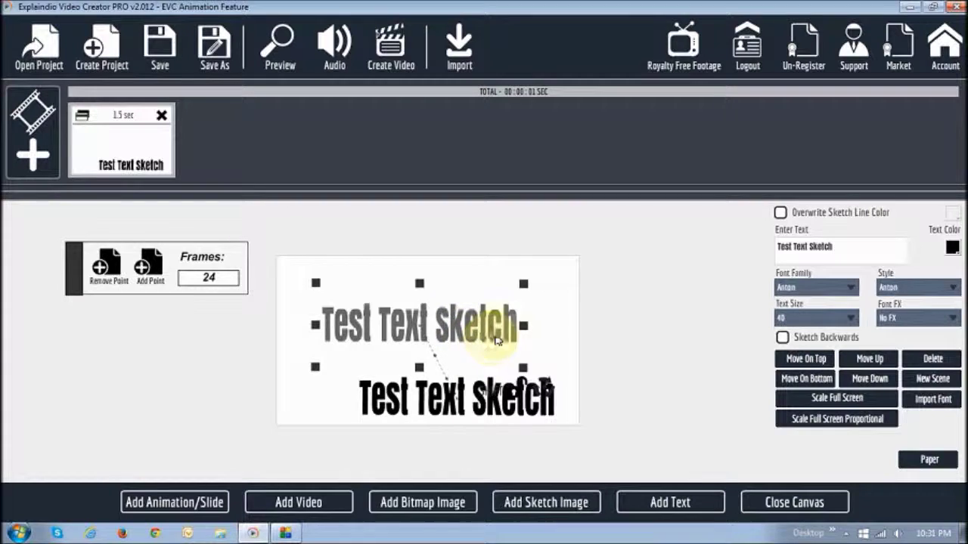
pyautogui.moveTo(520, 367)
pyautogui.mouseDown()
pyautogui.moveTo(499, 350)
pyautogui.moveTo(505, 368)
pyautogui.moveTo(501, 276)
pyautogui.moveTo(450, 240)
pyautogui.moveTo(462, 231)
pyautogui.mouseUp()
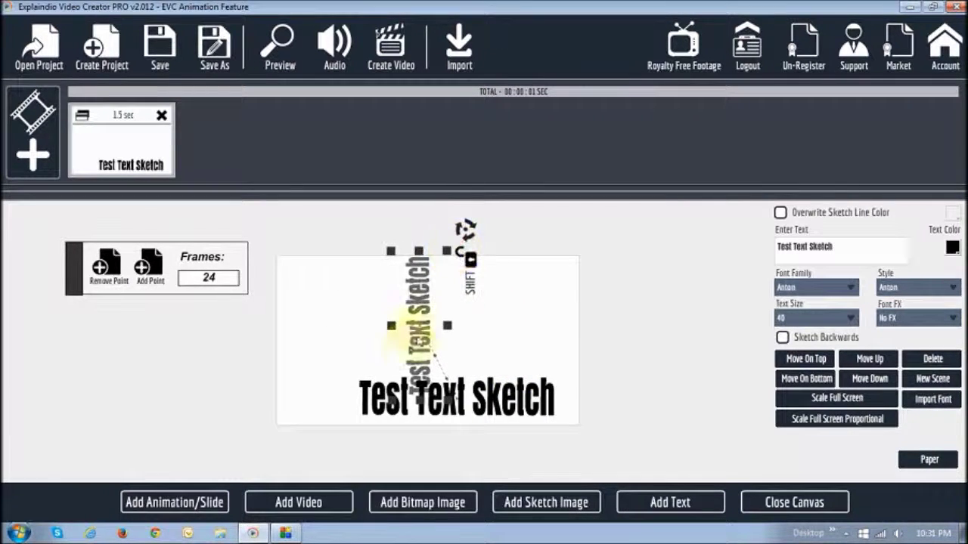
pyautogui.moveTo(409, 347); pyautogui.dragTo(295, 354)
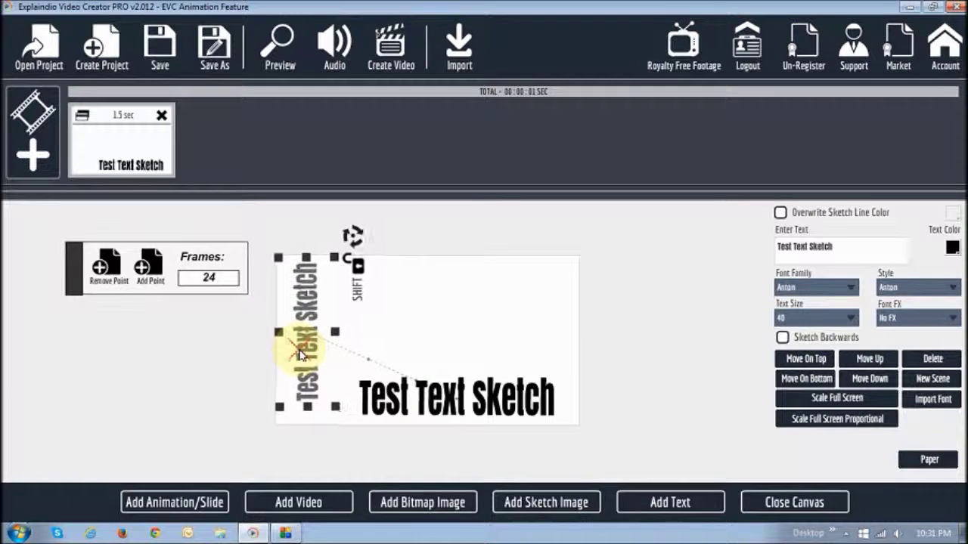
pyautogui.click(794, 503)
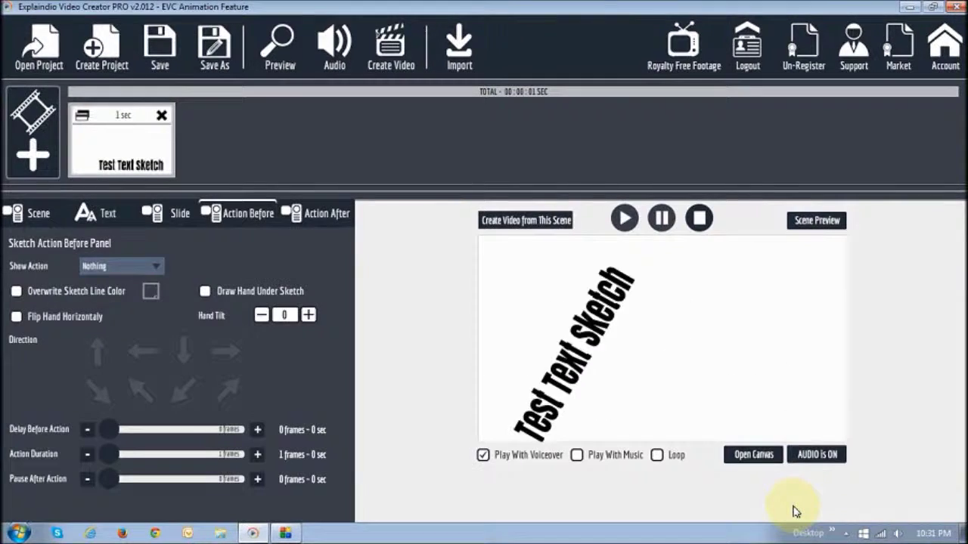
pyautogui.click(625, 218)
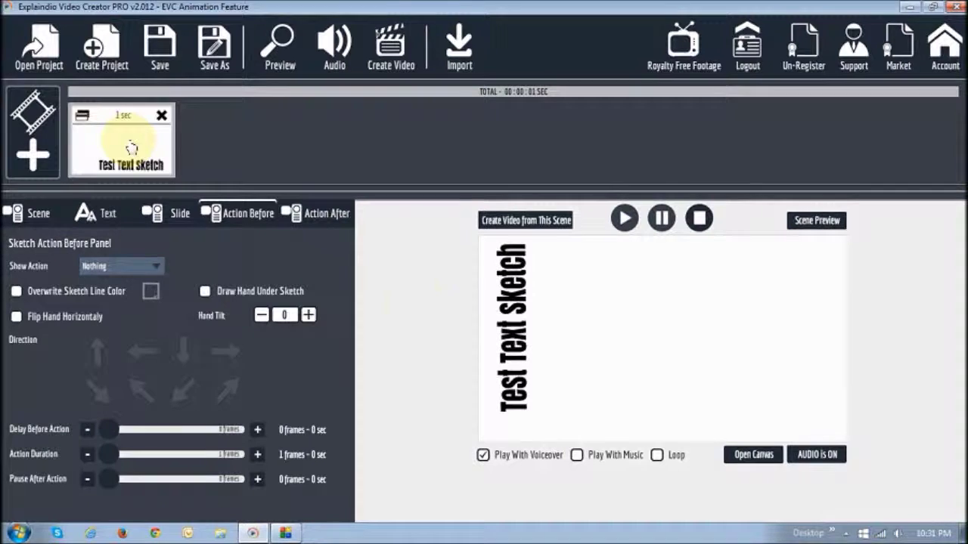
# - Set the text's Show Action to Sketch By Hand, lengthening the scene to 2.9 seconds, then reopen the canvas
pyautogui.click(765, 458)
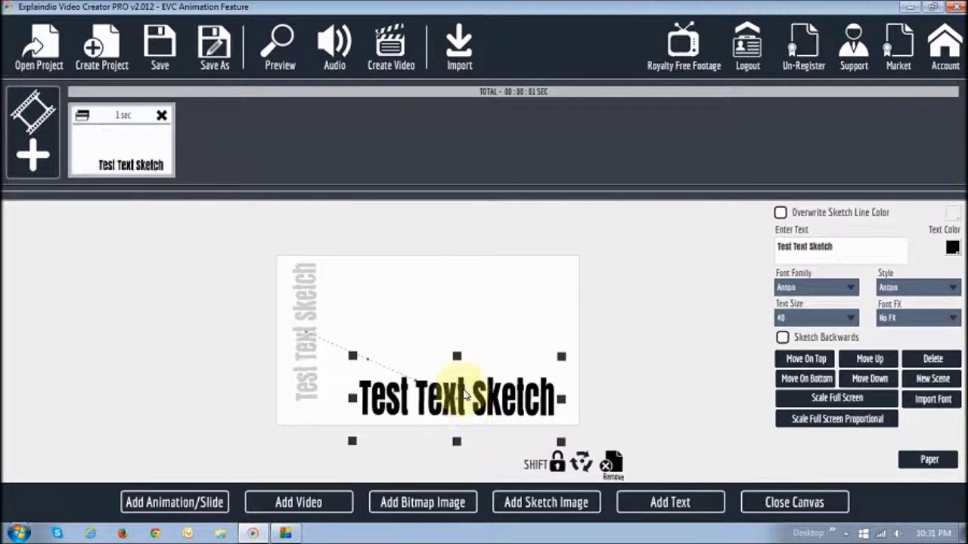
pyautogui.click(793, 500)
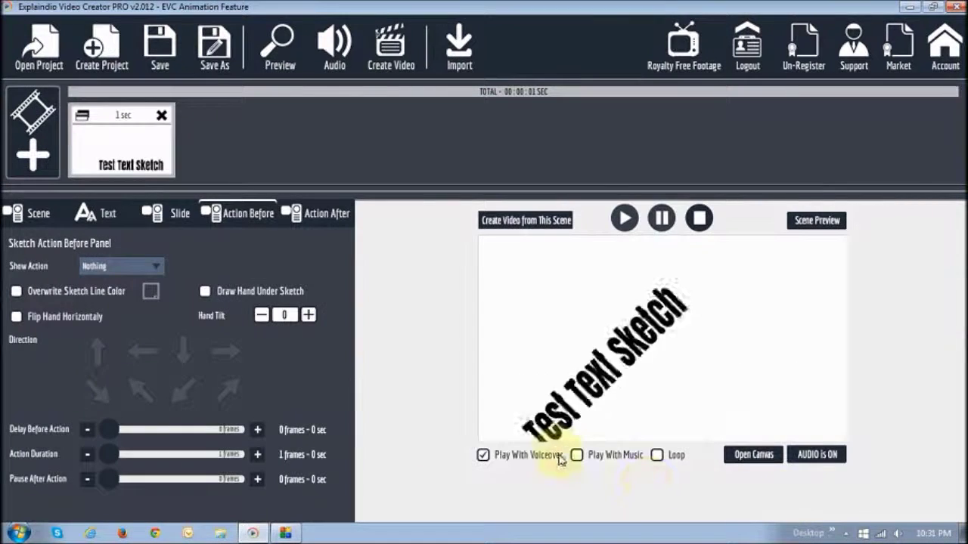
pyautogui.click(130, 267)
pyautogui.click(121, 320)
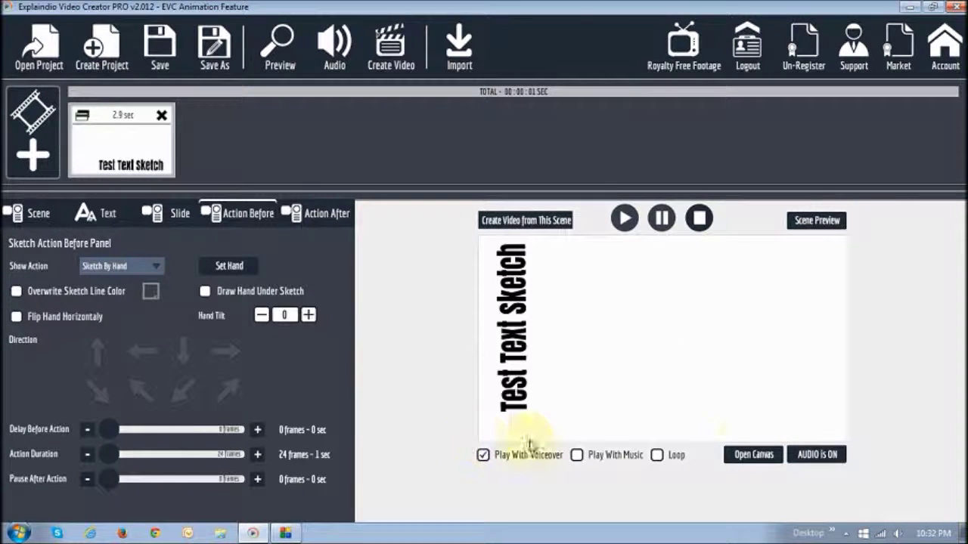
pyautogui.click(754, 455)
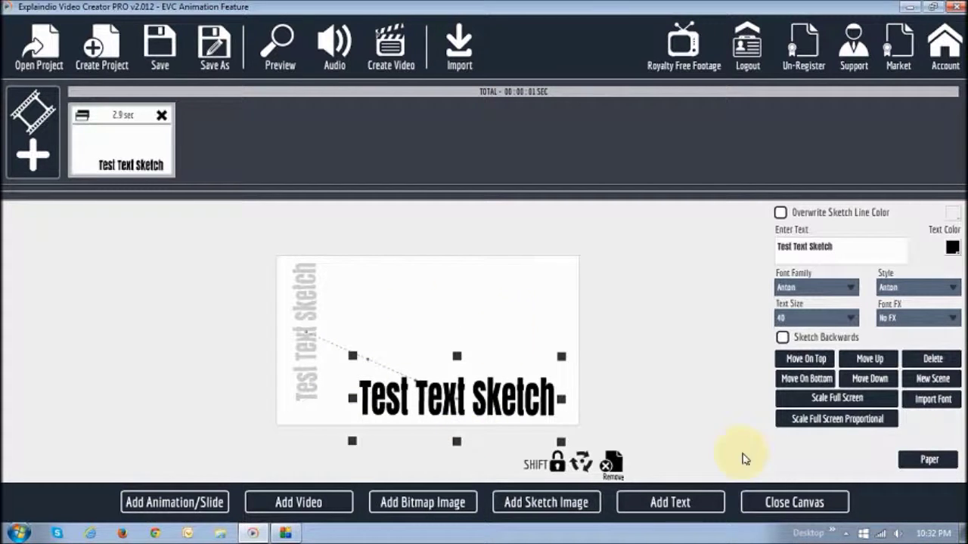
# - Add a 'This is cool!' text in Alegreya Black, enlarge it to size 40, and place it above 'Test Text Sketch'
pyautogui.click(694, 505)
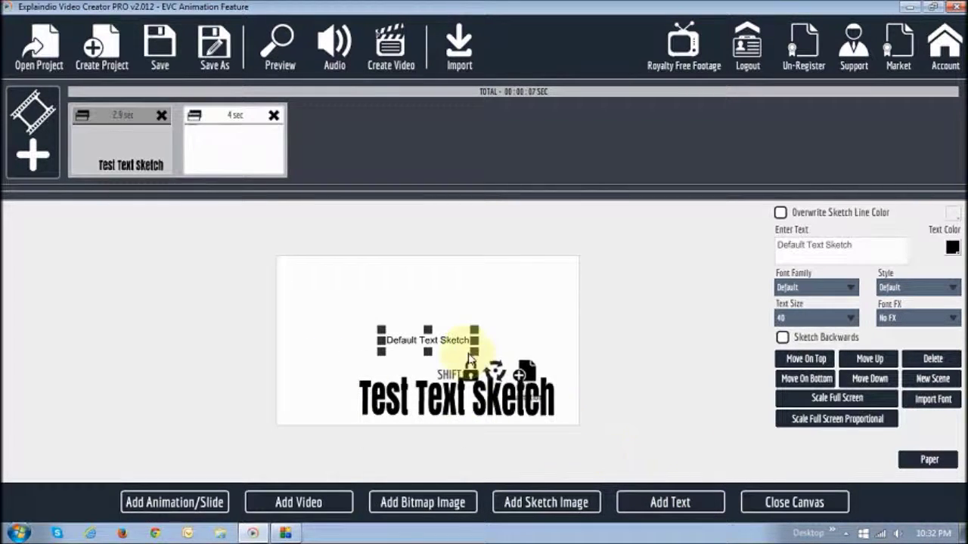
pyautogui.moveTo(467, 330)
pyautogui.mouseDown()
pyautogui.moveTo(477, 322)
pyautogui.moveTo(465, 321)
pyautogui.mouseUp()
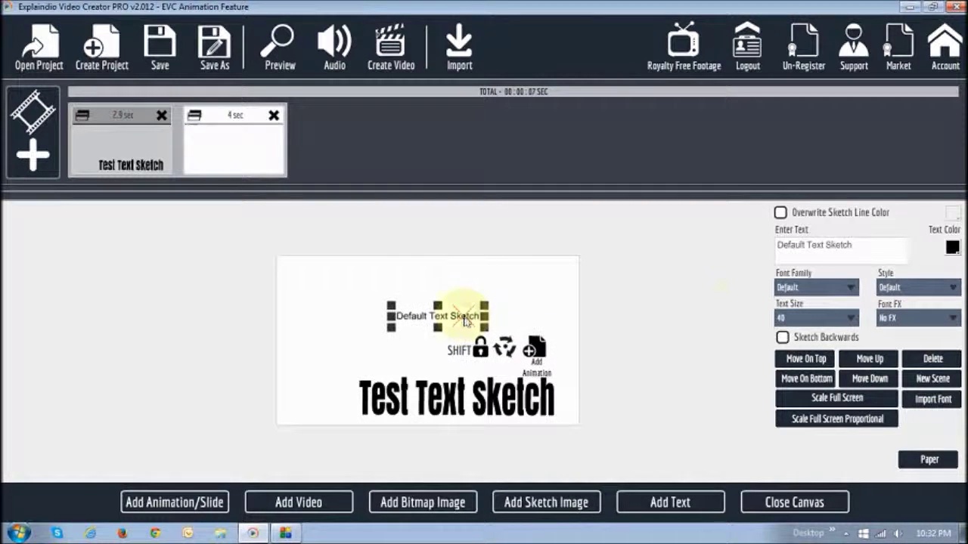
pyautogui.moveTo(857, 254); pyautogui.dragTo(696, 254)
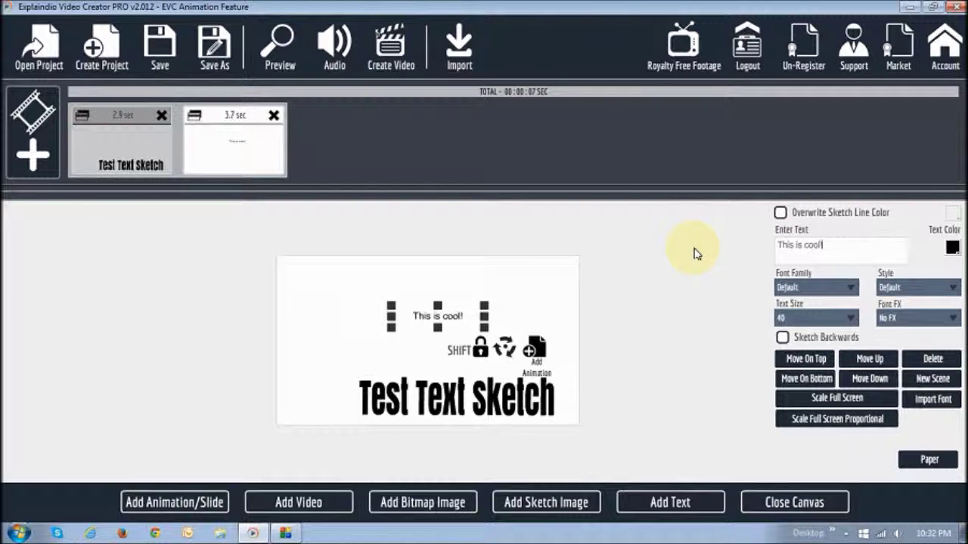
pyautogui.moveTo(398, 310); pyautogui.dragTo(348, 288)
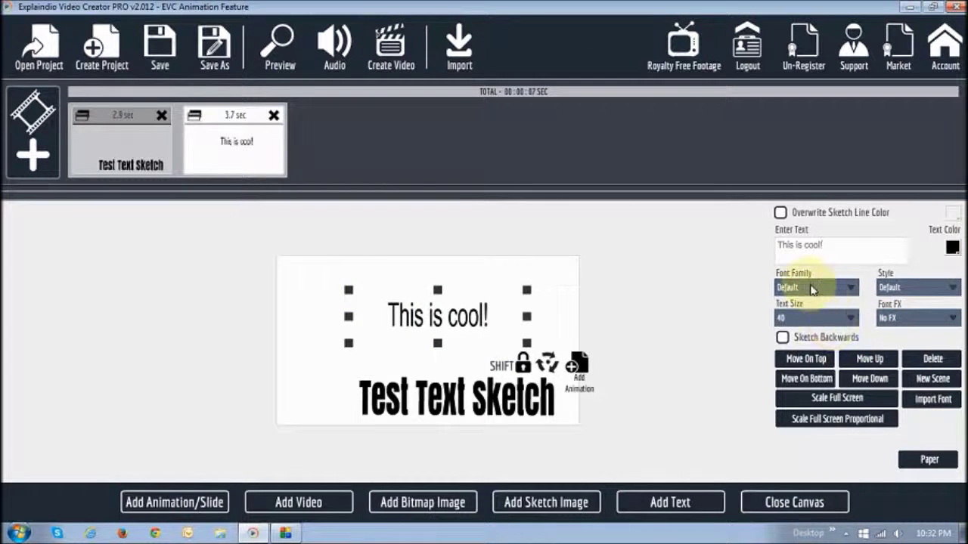
pyautogui.click(813, 288)
pyautogui.click(812, 352)
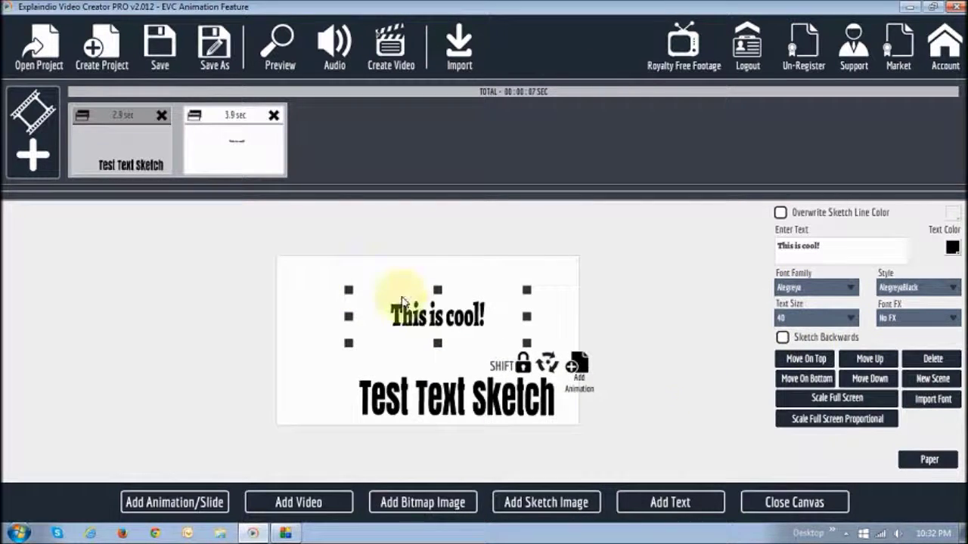
pyautogui.moveTo(345, 285); pyautogui.dragTo(325, 286)
pyautogui.moveTo(466, 321); pyautogui.dragTo(463, 348)
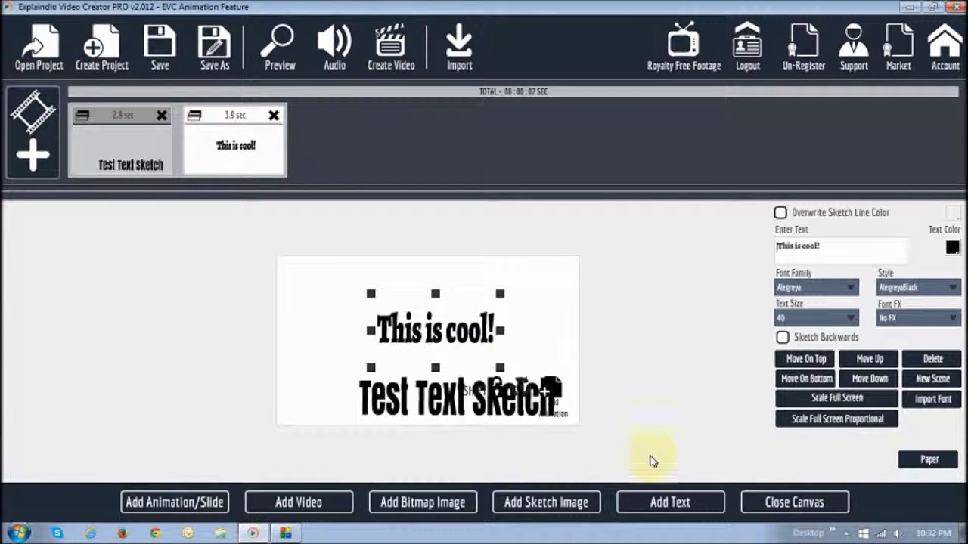
# - Review each scene, play the full-video preview with both hand-sketched texts, then reopen the canvas
pyautogui.click(795, 503)
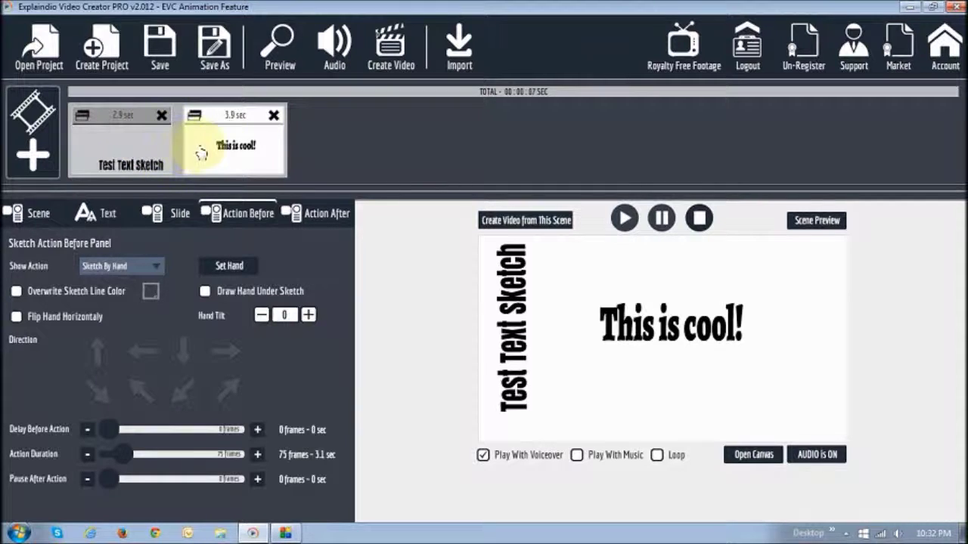
pyautogui.click(126, 146)
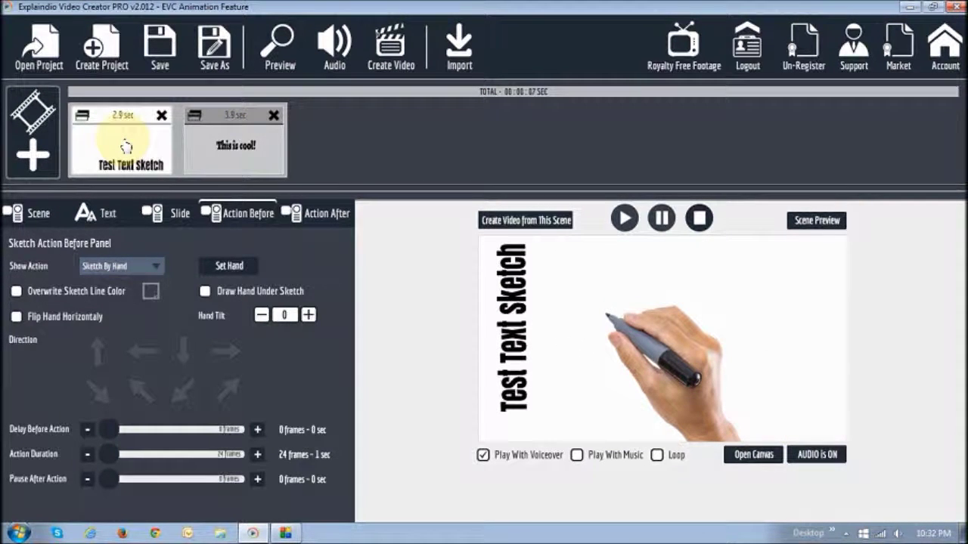
pyautogui.click(240, 146)
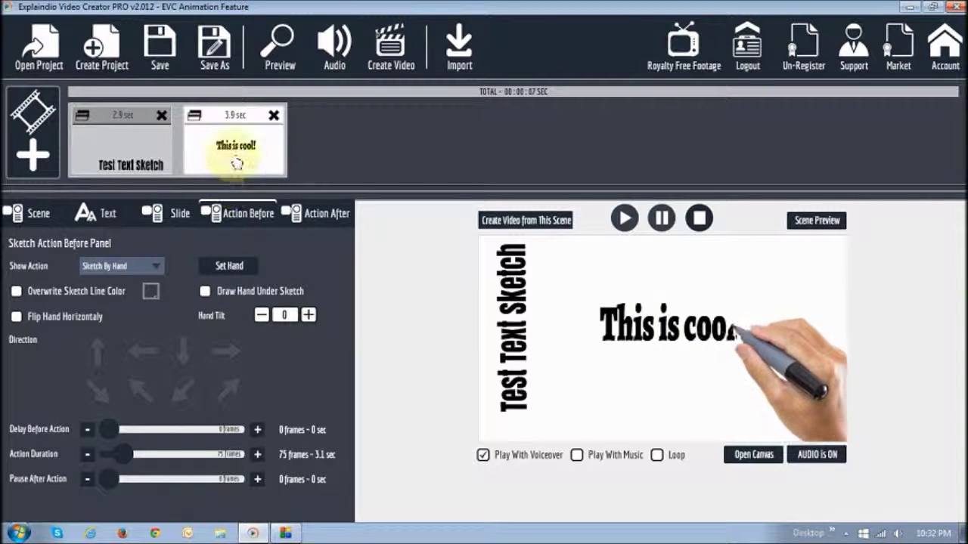
pyautogui.click(281, 44)
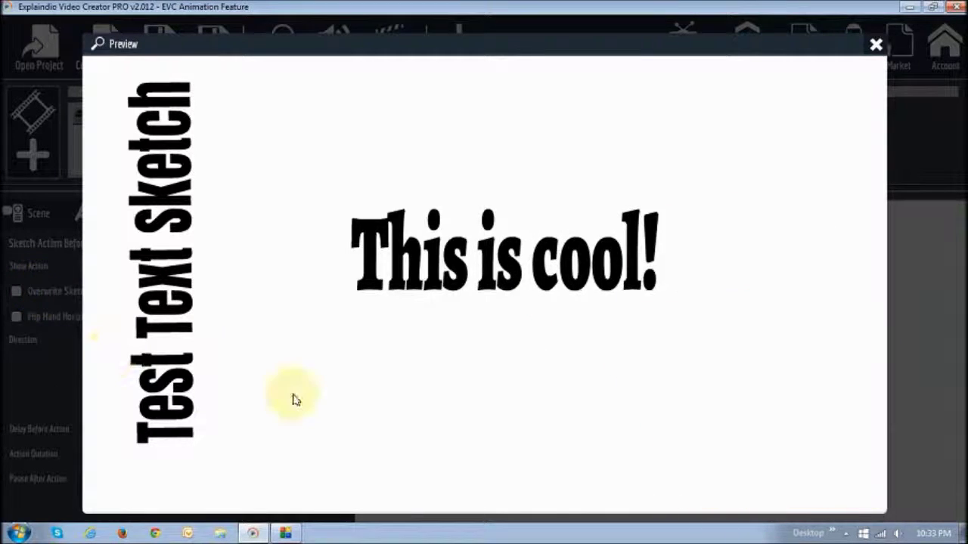
pyautogui.click(876, 44)
pyautogui.click(748, 456)
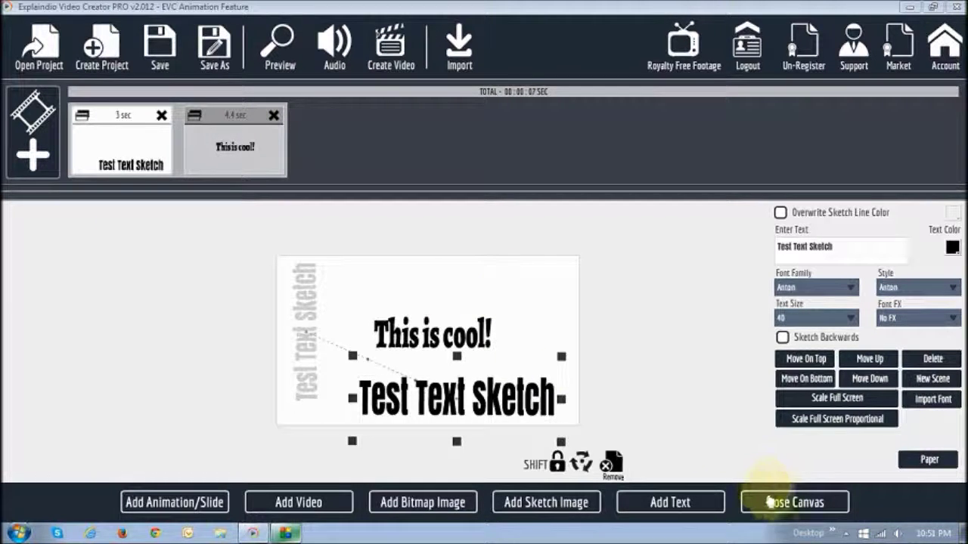
# - Browse the 'Please select a video file' picker for a background video, then dismiss it without choosing one
pyautogui.click(792, 505)
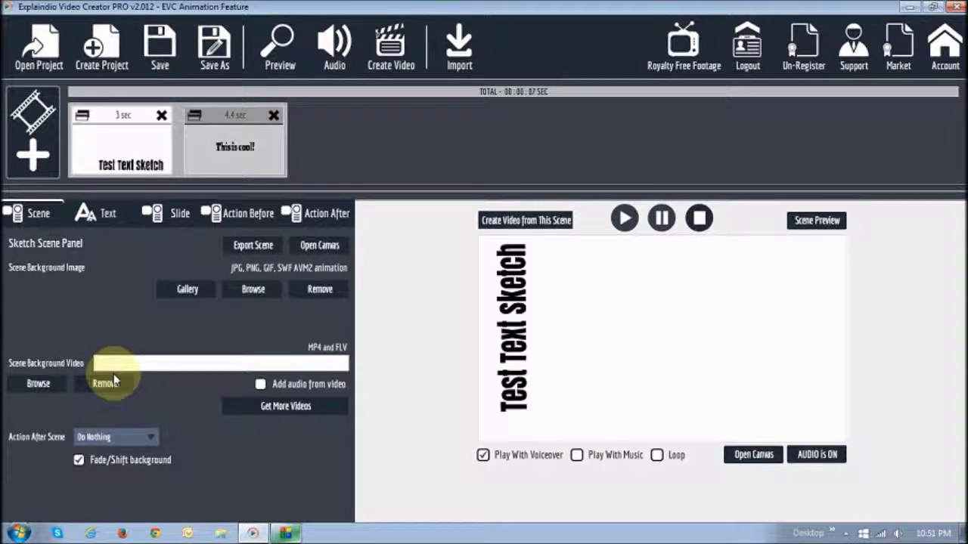
pyautogui.click(39, 386)
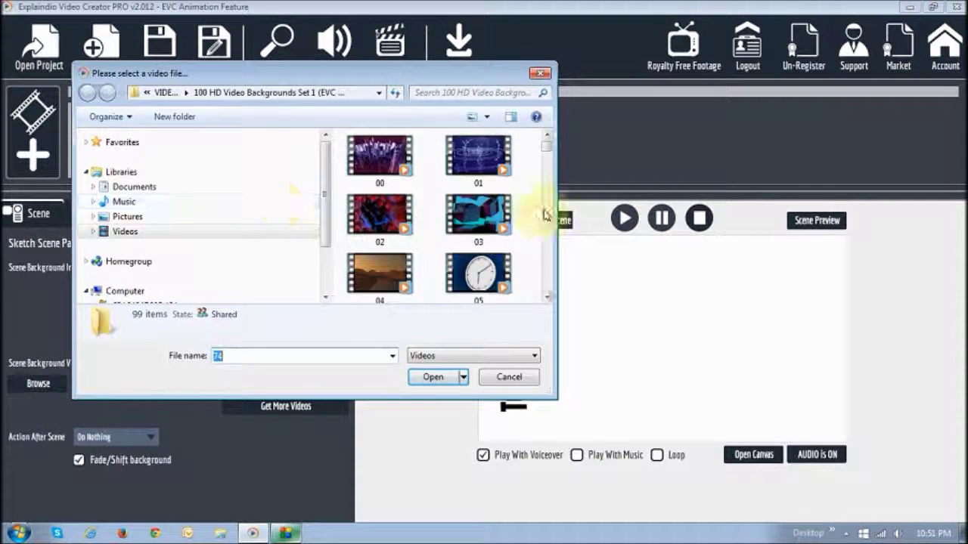
pyautogui.moveTo(548, 151); pyautogui.dragTo(548, 105)
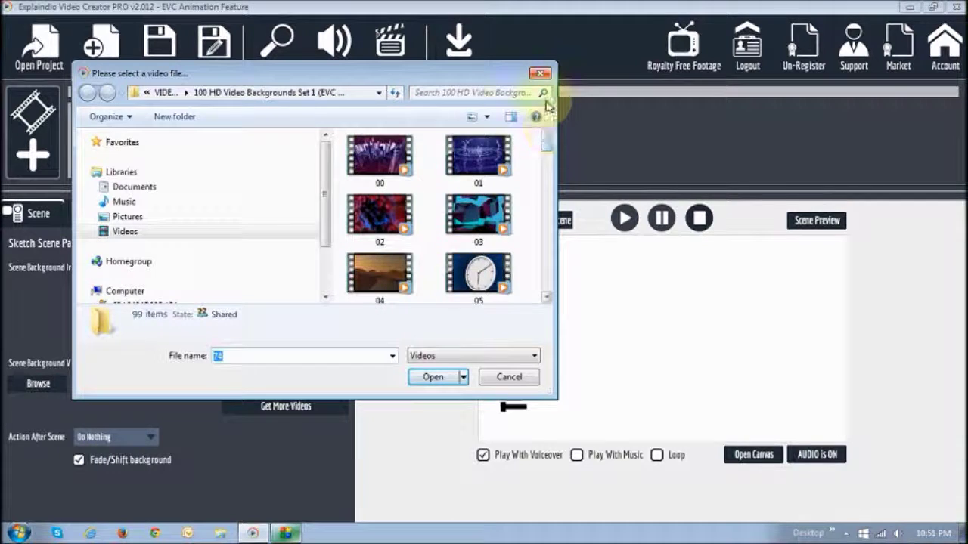
pyautogui.click(540, 74)
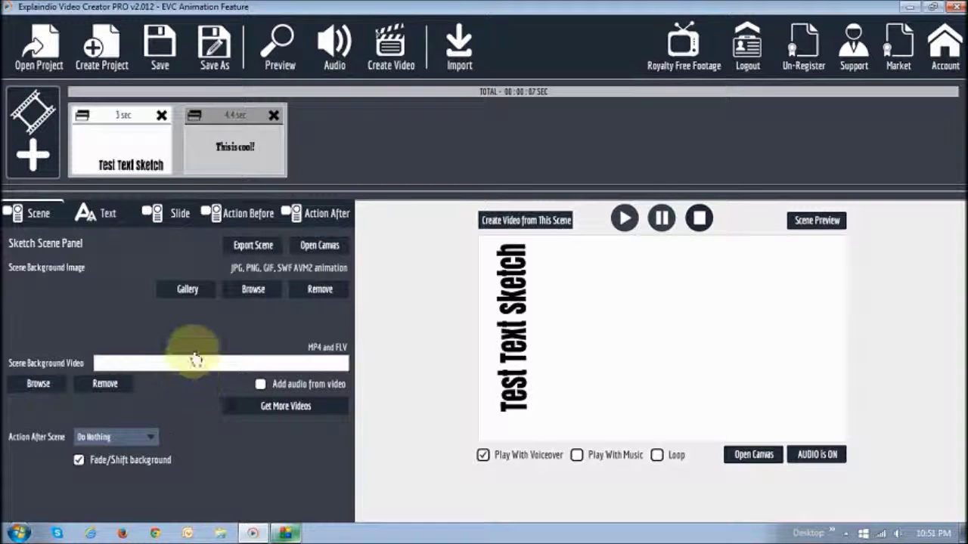
# - Apply an image from the Backgrounds - Paper gallery as the scene background
pyautogui.click(188, 291)
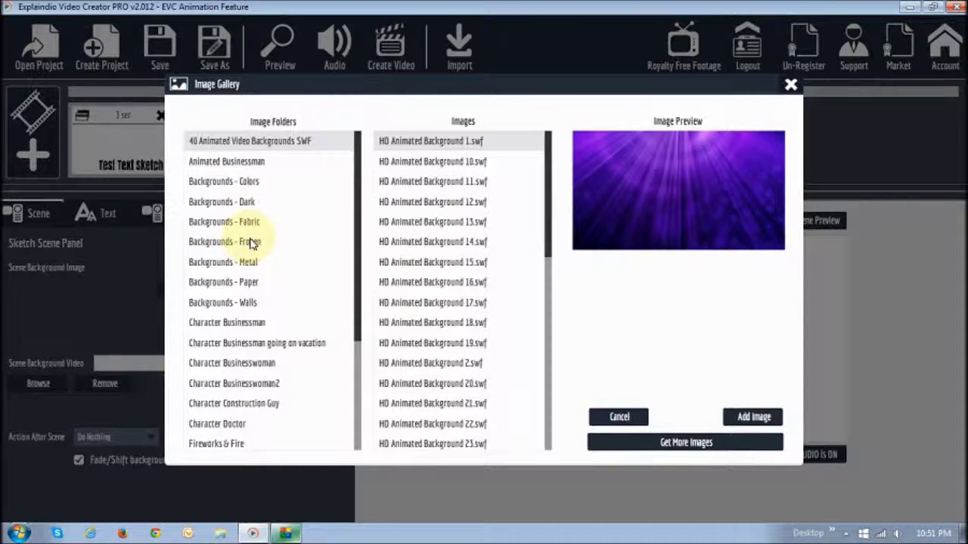
pyautogui.click(244, 284)
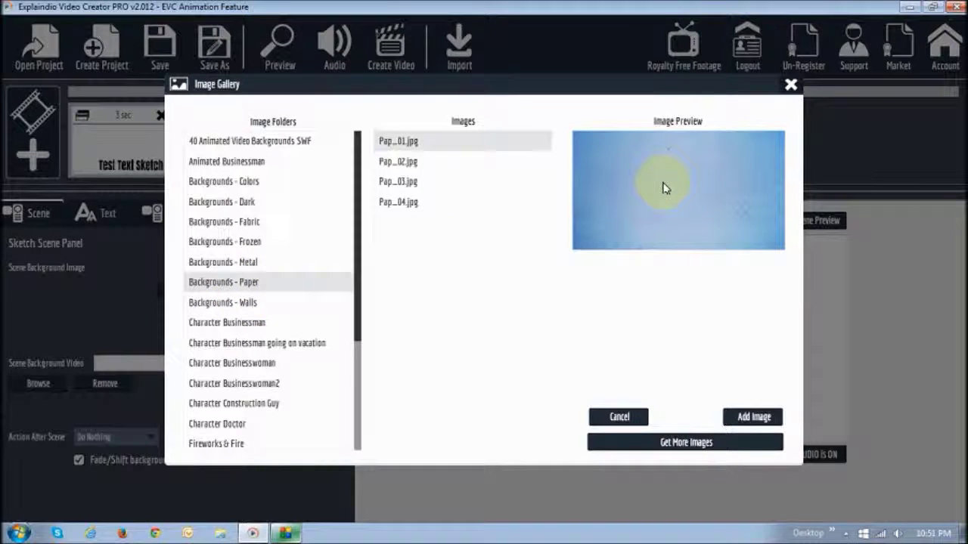
pyautogui.click(752, 417)
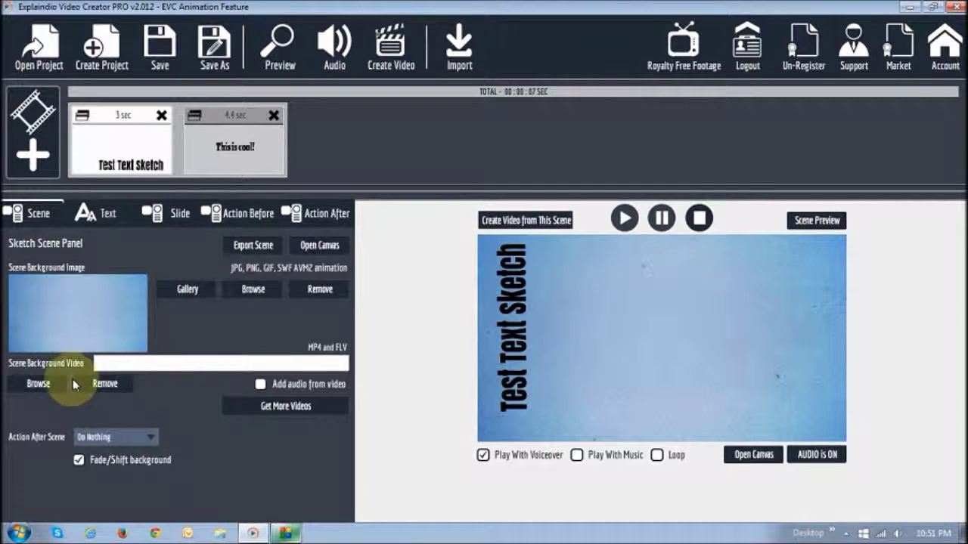
# - Replace it with the Bokeh Lights Top and Bottom animation from VMTZ Animated Backgrounds 2 - SWF
pyautogui.click(188, 290)
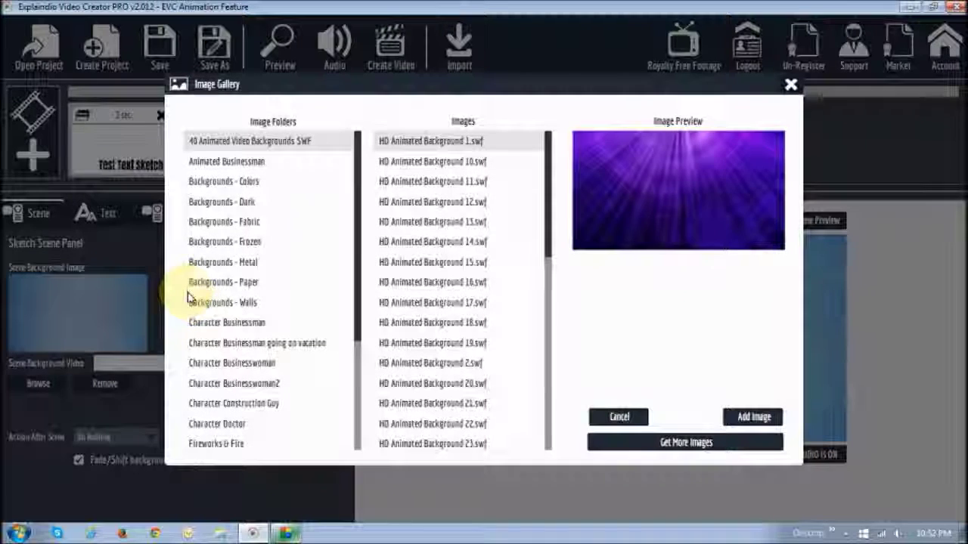
pyautogui.moveTo(354, 283); pyautogui.dragTo(365, 427)
pyautogui.click(259, 381)
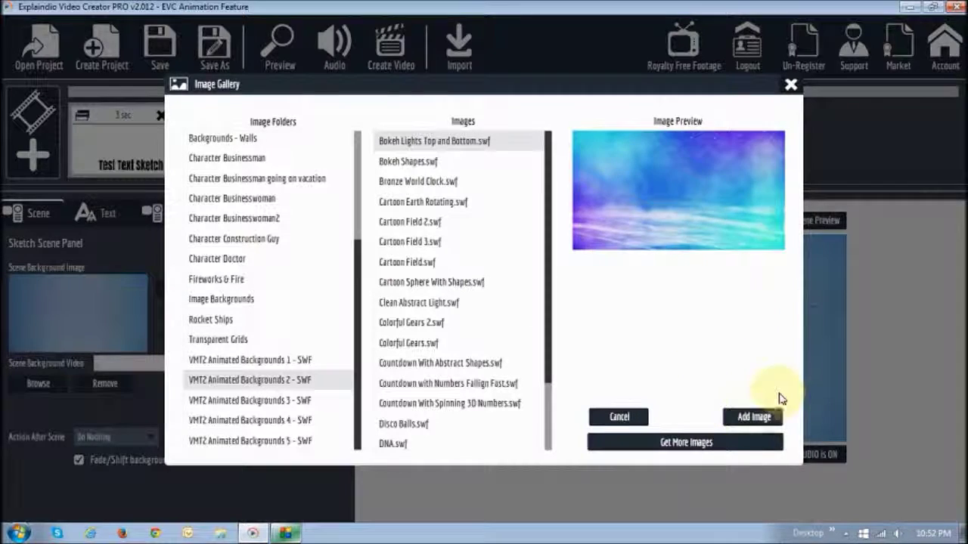
pyautogui.click(754, 416)
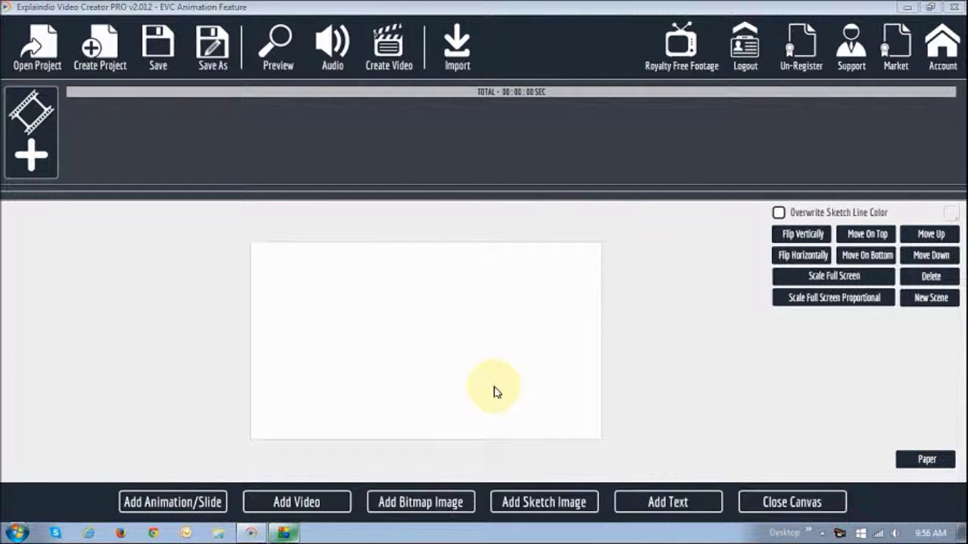
# - Add the clock sketch image and place it in the canvas's lower-right corner
pyautogui.click(545, 501)
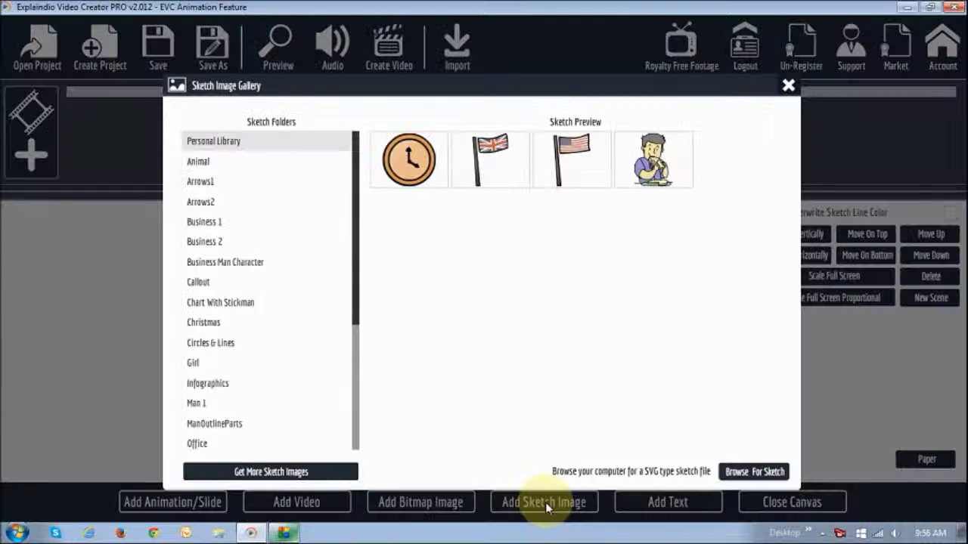
pyautogui.click(410, 162)
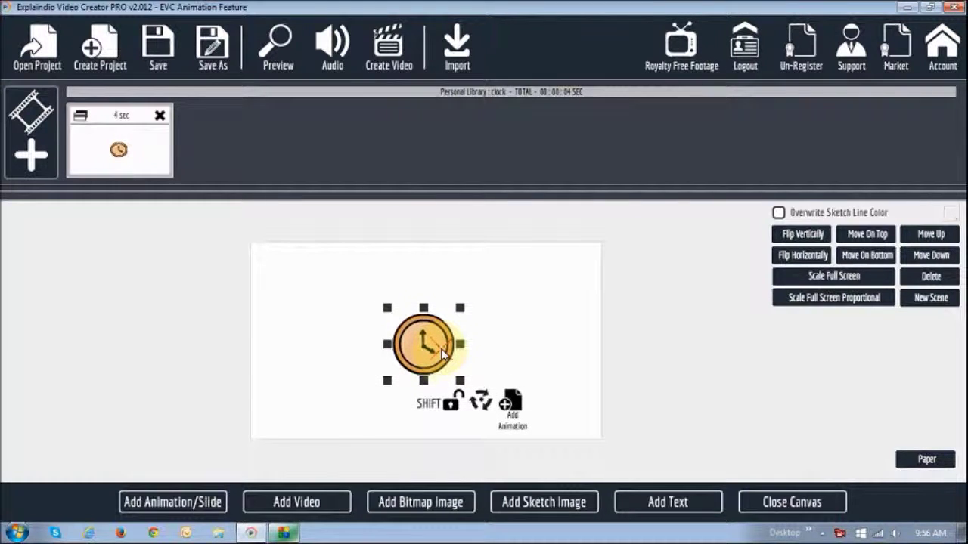
pyautogui.moveTo(435, 357); pyautogui.dragTo(566, 402)
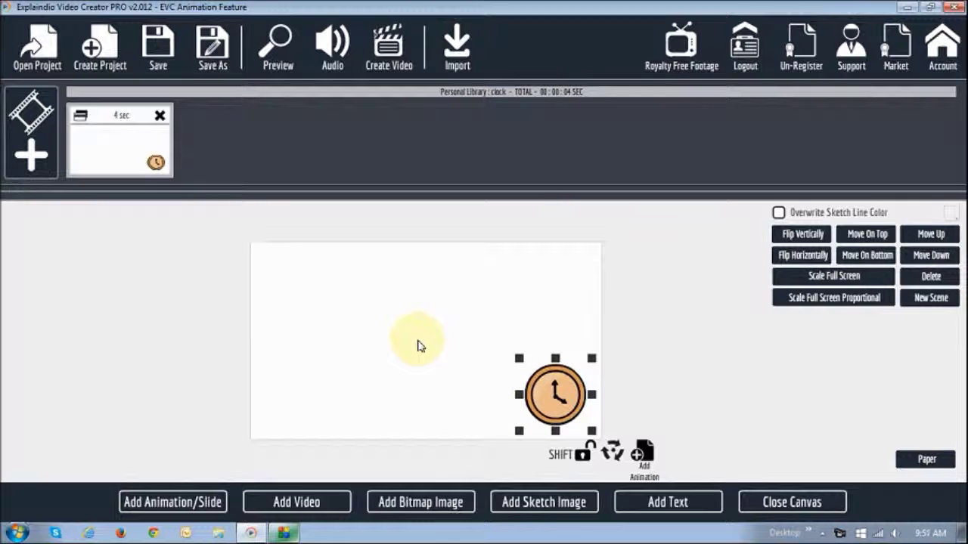
# - Give the clock a motion path ending in a larger, wider clock near the canvas centre
pyautogui.click(642, 450)
pyautogui.moveTo(588, 369); pyautogui.dragTo(427, 347)
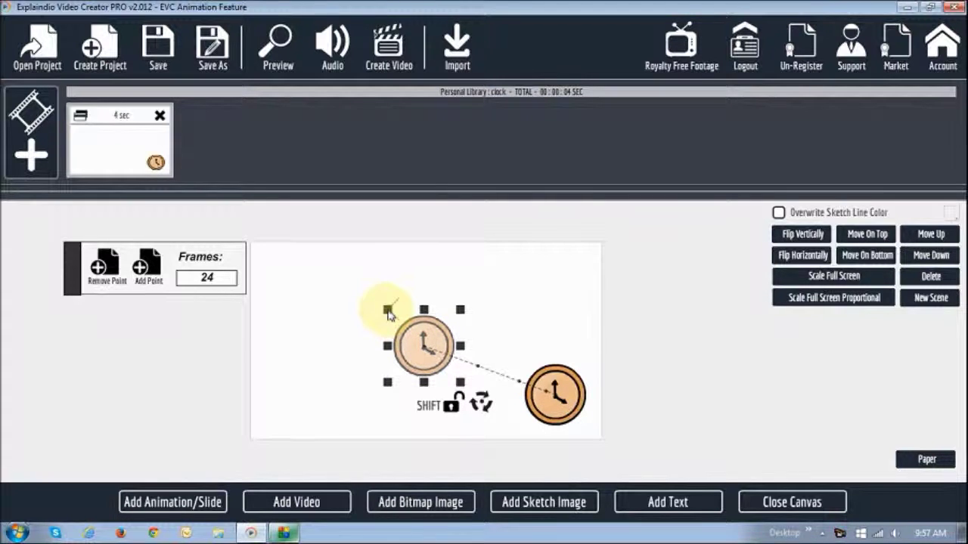
pyautogui.moveTo(388, 316); pyautogui.dragTo(375, 307)
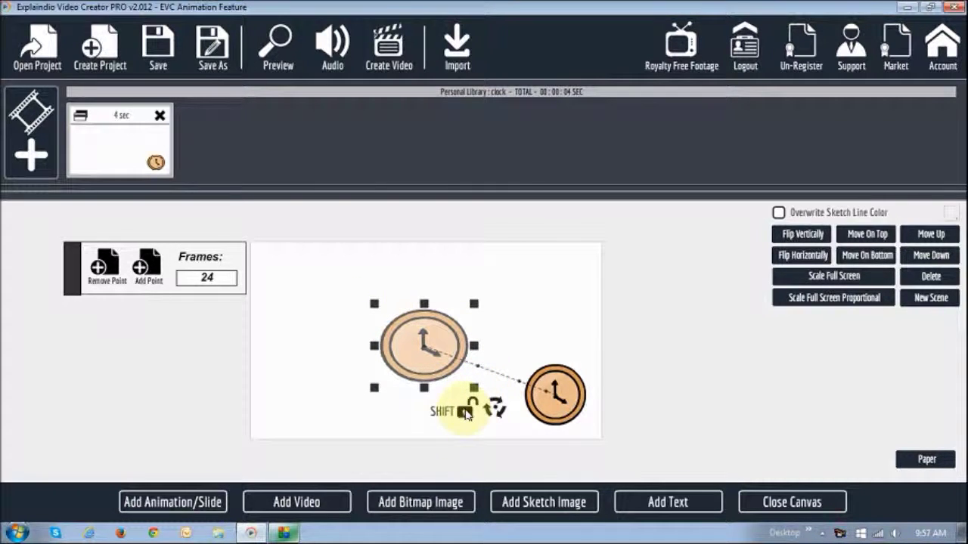
pyautogui.click(470, 408)
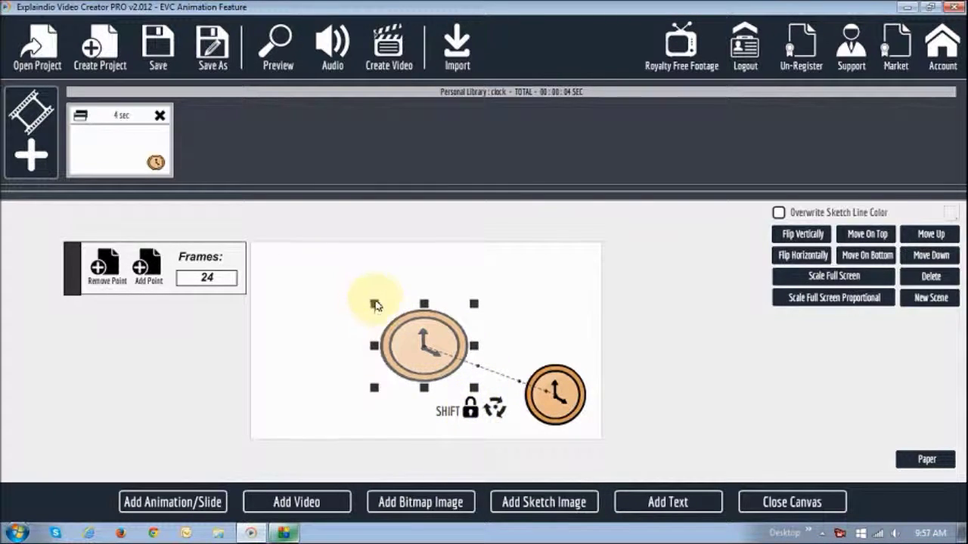
pyautogui.moveTo(373, 305); pyautogui.dragTo(326, 273)
pyautogui.click(786, 505)
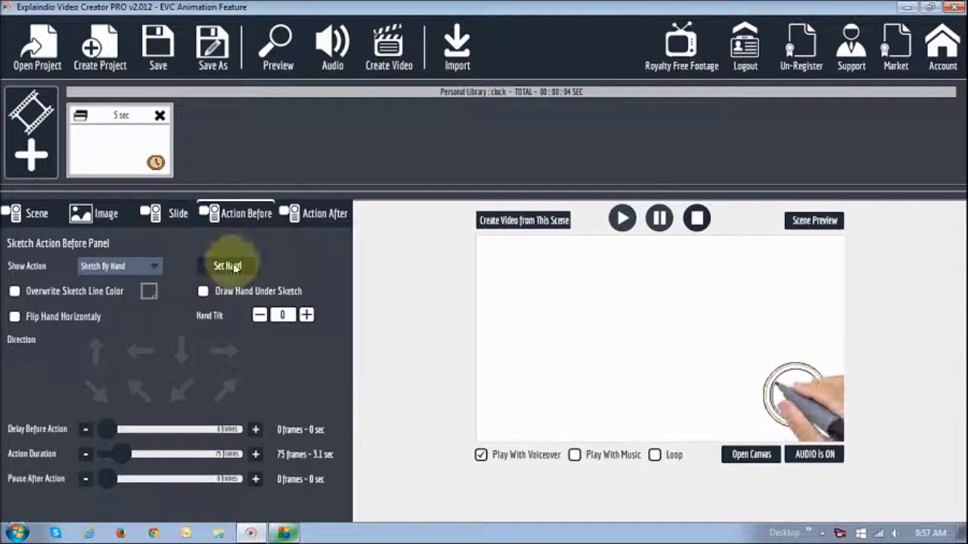
# - Set the clock's Show Action to Nothing with a 1-frame Action Duration, then reopen the canvas
pyautogui.click(136, 266)
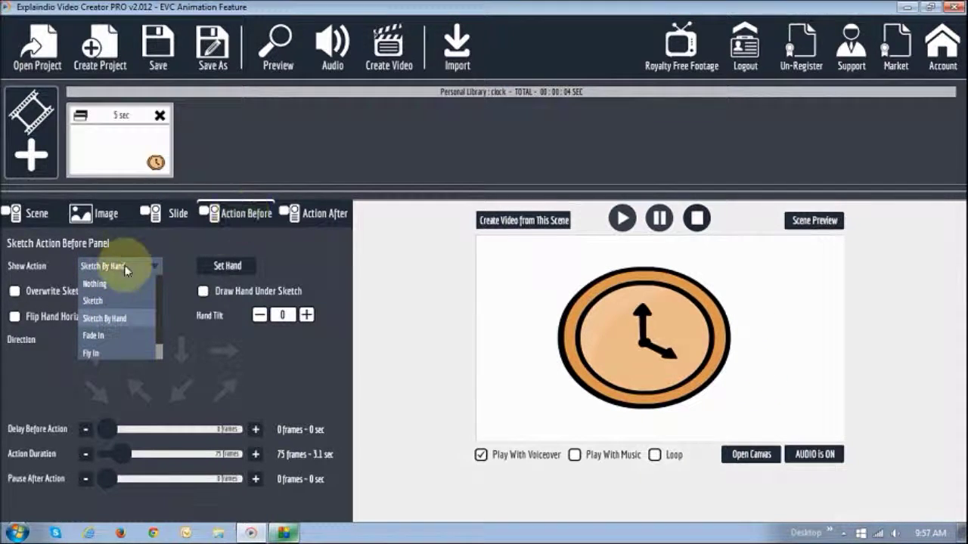
pyautogui.click(100, 287)
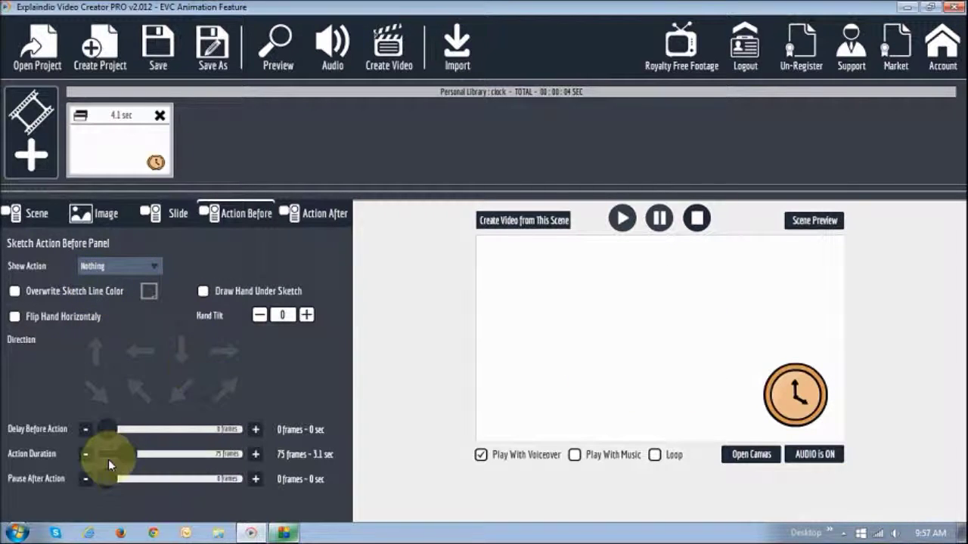
pyautogui.moveTo(132, 463); pyautogui.dragTo(42, 455)
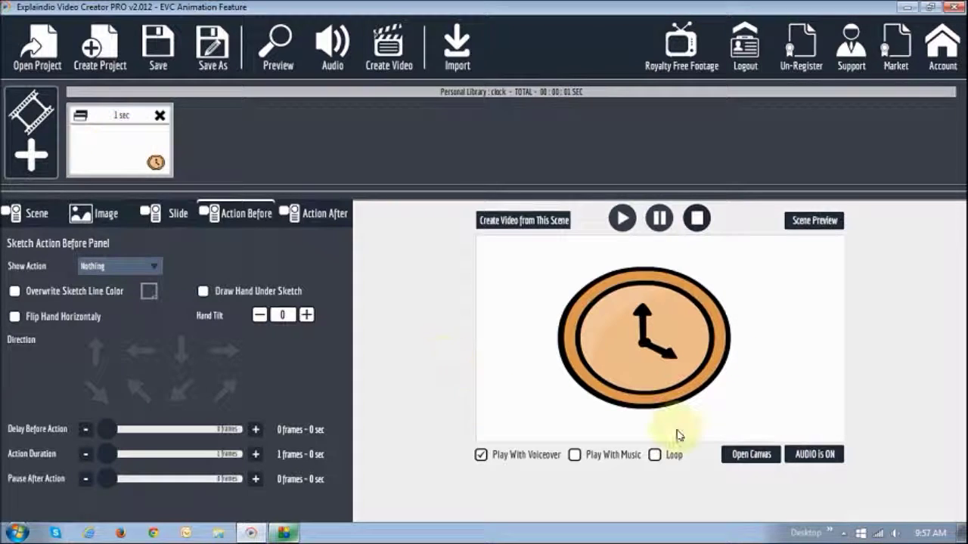
pyautogui.click(751, 454)
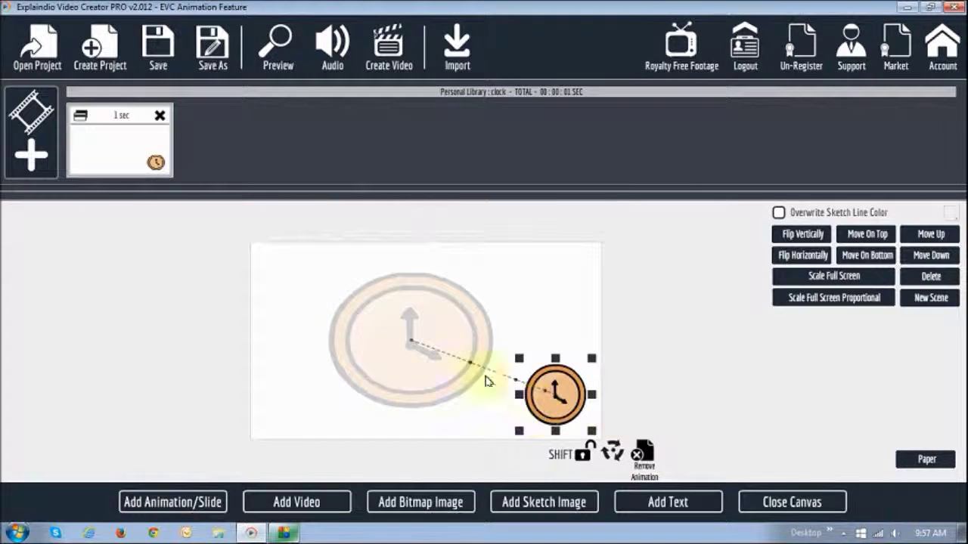
# - Rearrange the clock's start and end points so the large clock sits at the canvas centre, then close the canvas
pyautogui.click(429, 380)
pyautogui.moveTo(579, 412); pyautogui.dragTo(449, 358)
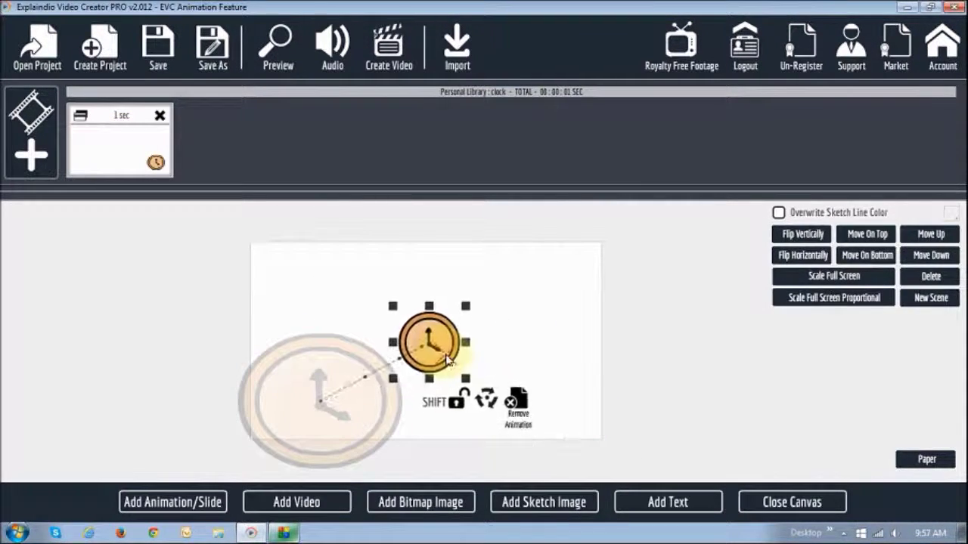
pyautogui.moveTo(399, 423); pyautogui.dragTo(801, 451)
pyautogui.moveTo(431, 354); pyautogui.dragTo(422, 356)
pyautogui.moveTo(733, 422); pyautogui.dragTo(422, 357)
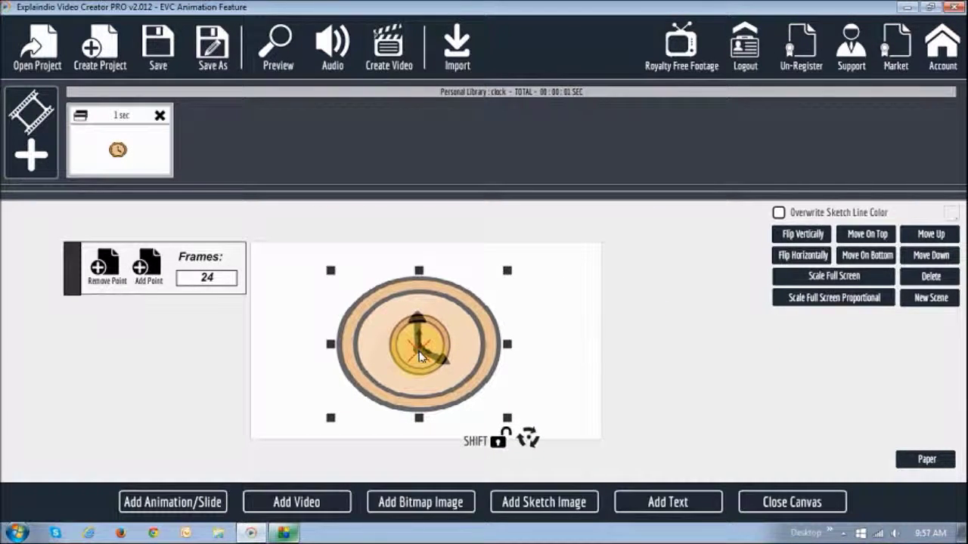
pyautogui.click(804, 506)
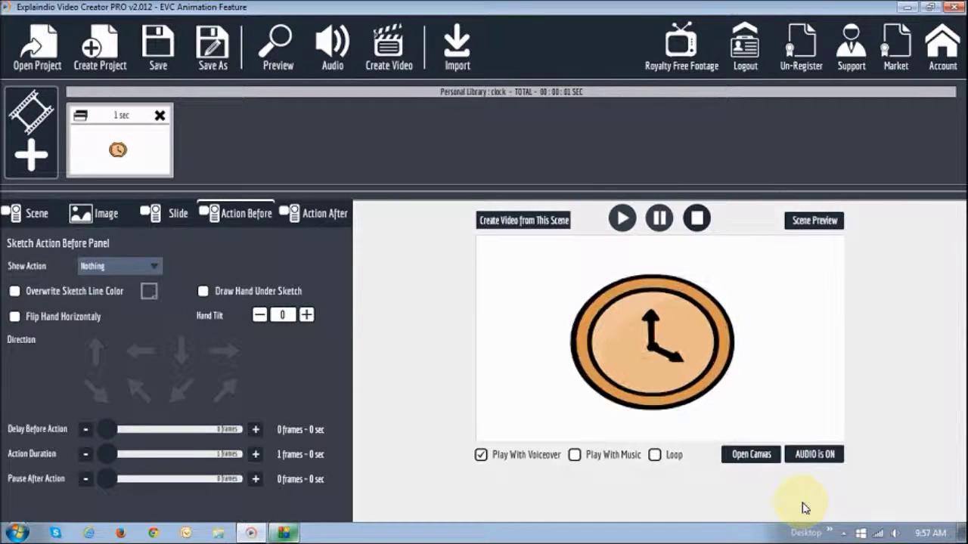
# - Move the clock's end point beyond the right canvas edge, then shrink and reposition the start clock
pyautogui.click(756, 454)
pyautogui.moveTo(395, 382); pyautogui.dragTo(682, 304)
pyautogui.moveTo(396, 371); pyautogui.dragTo(567, 400)
pyautogui.moveTo(595, 440); pyautogui.dragTo(549, 409)
pyautogui.moveTo(509, 377); pyautogui.dragTo(534, 399)
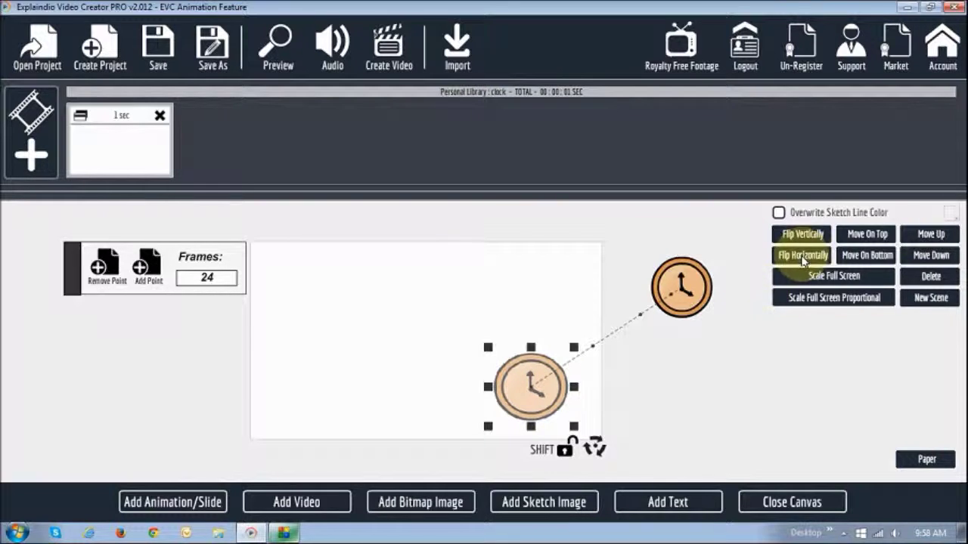
# - Flip the clock horizontally and add a third path point pulled up-left to curve the path
pyautogui.click(807, 257)
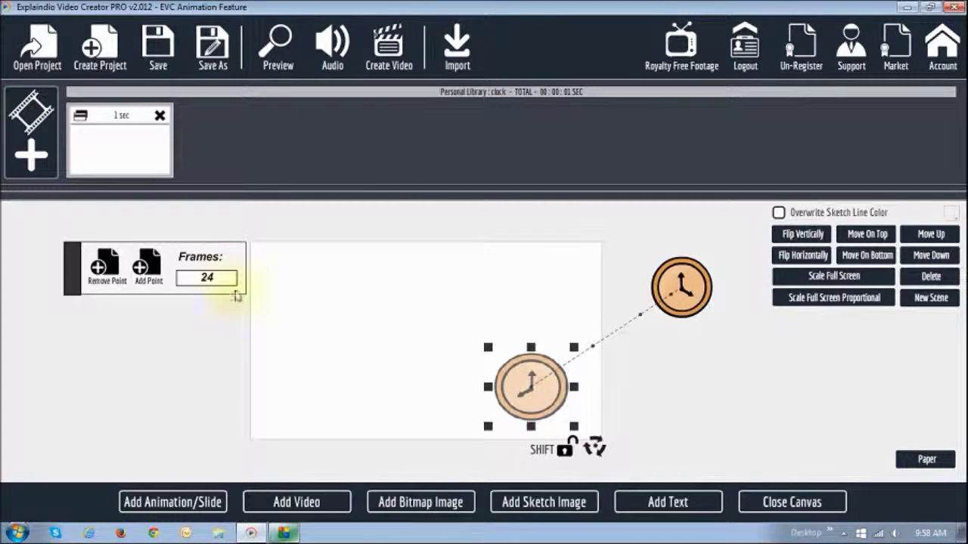
pyautogui.doubleClick(195, 277)
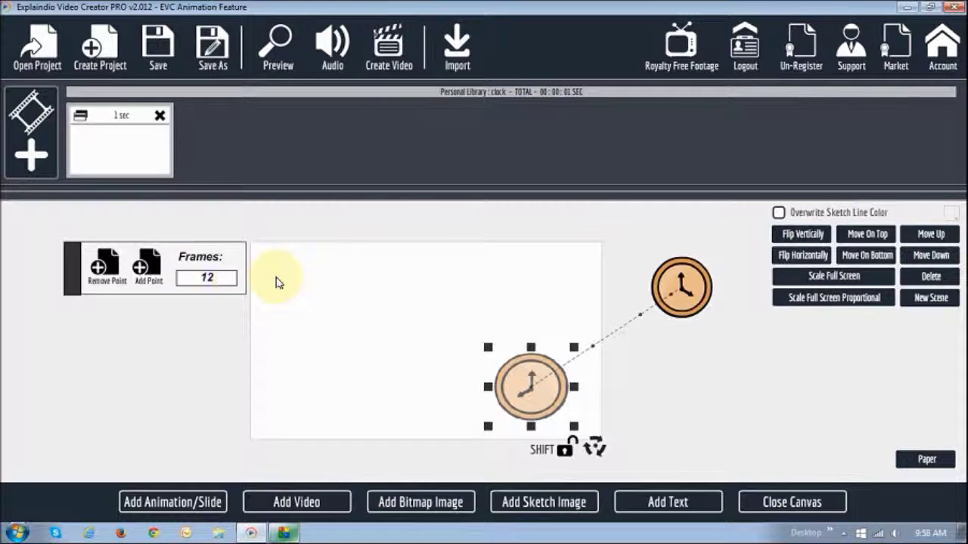
pyautogui.click(149, 268)
pyautogui.moveTo(502, 394); pyautogui.dragTo(414, 358)
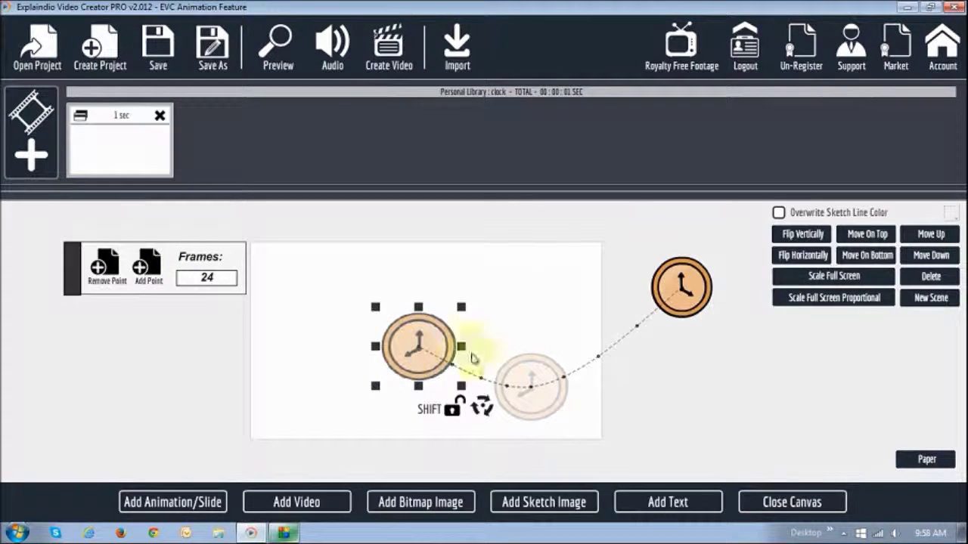
# - Preview the 1.5-second clock scene, then return to the canvas and select the faded clock keyframe
pyautogui.click(805, 504)
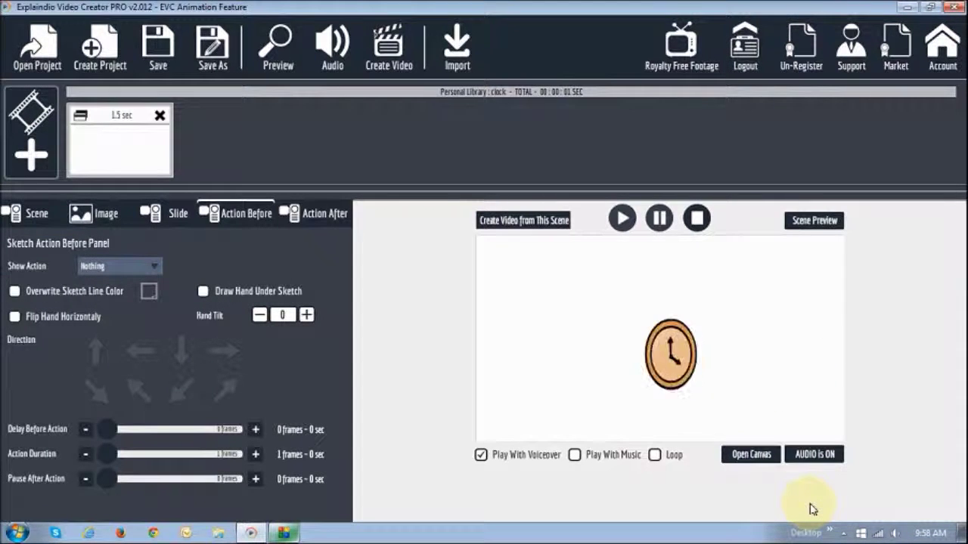
pyautogui.click(752, 457)
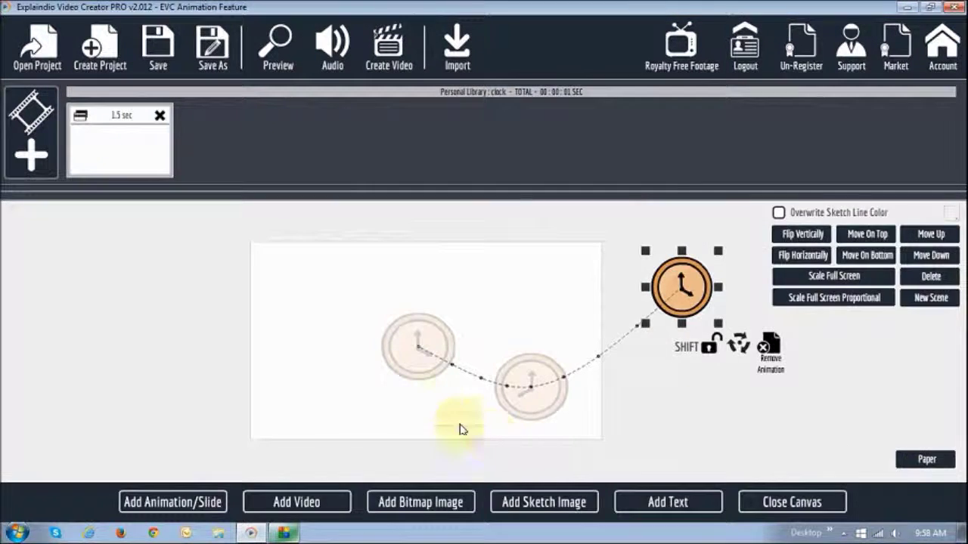
pyautogui.click(427, 372)
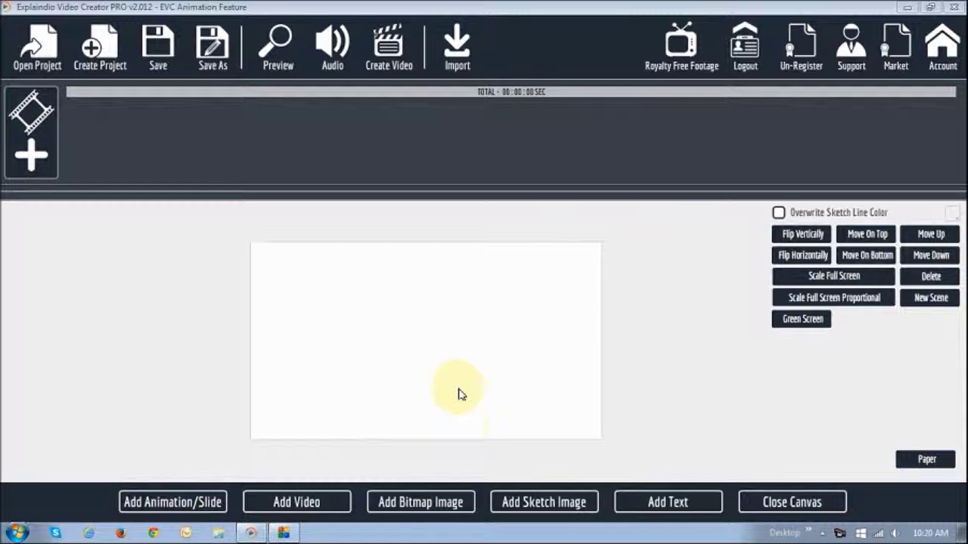
# - Import background video 00 from the computer and add it to the canvas with Don't Sketch
pyautogui.click(294, 505)
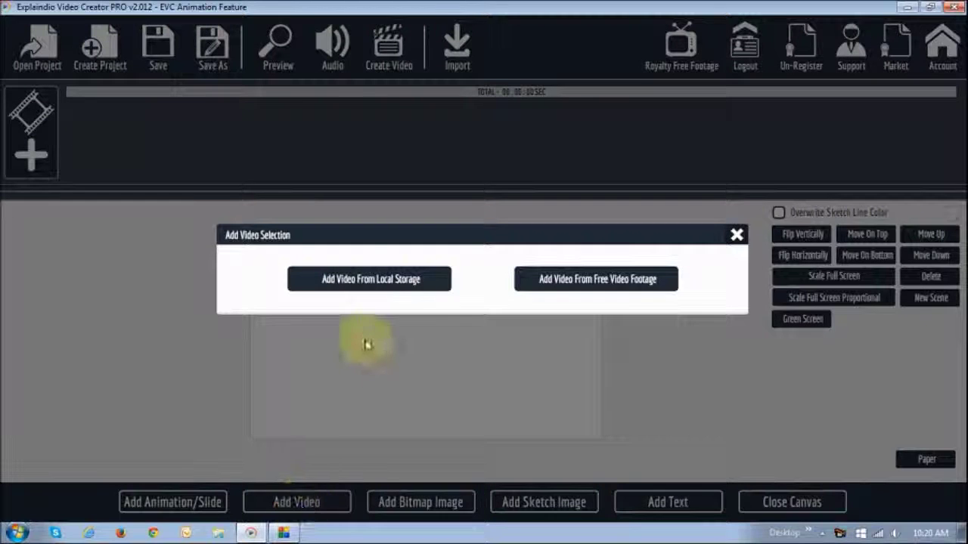
pyautogui.click(366, 281)
pyautogui.click(377, 161)
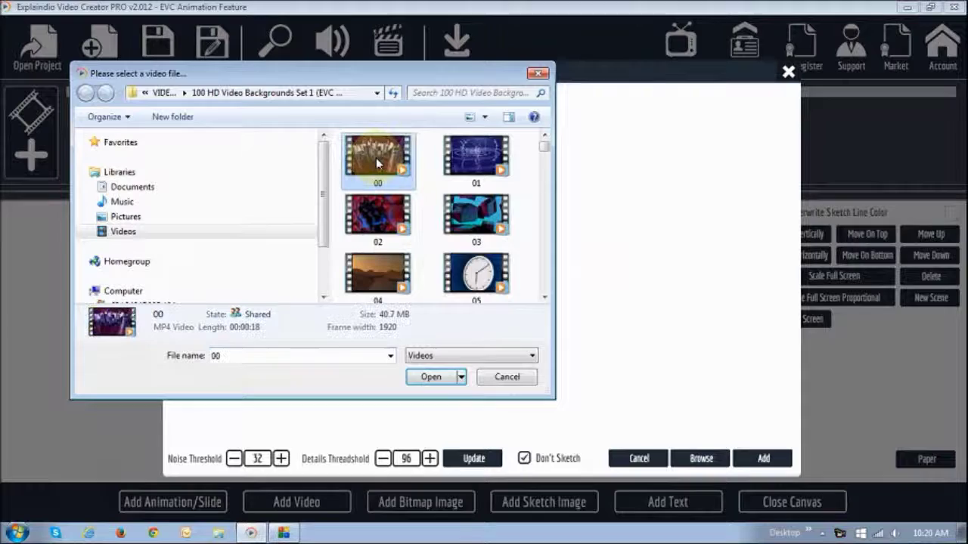
pyautogui.click(441, 376)
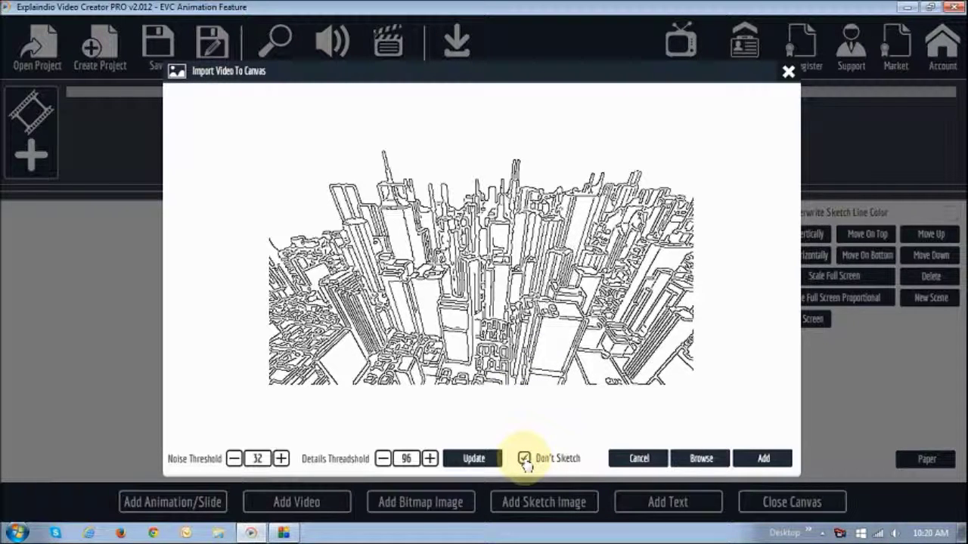
pyautogui.click(762, 461)
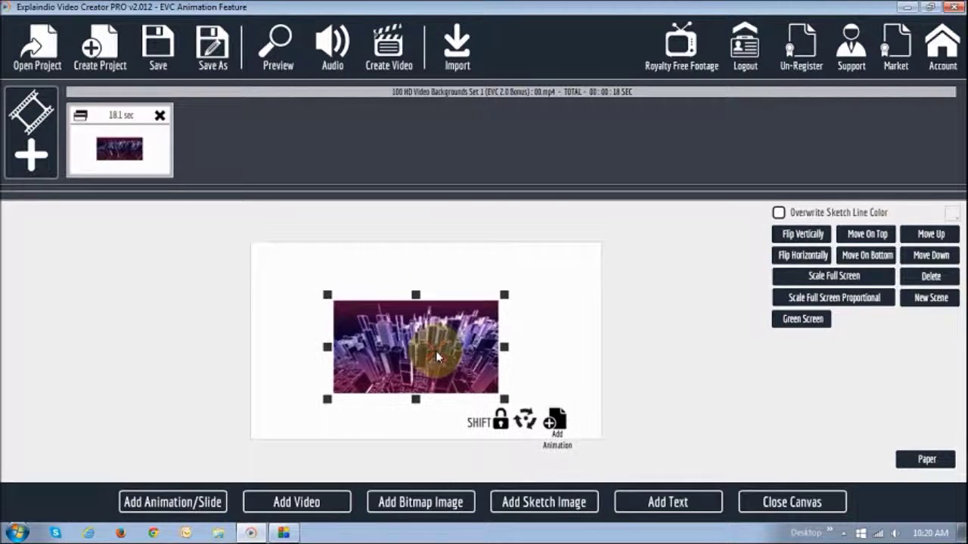
# - Reposition the city video, try Scale Full Screen, then shrink it back down
pyautogui.moveTo(443, 362); pyautogui.dragTo(469, 363)
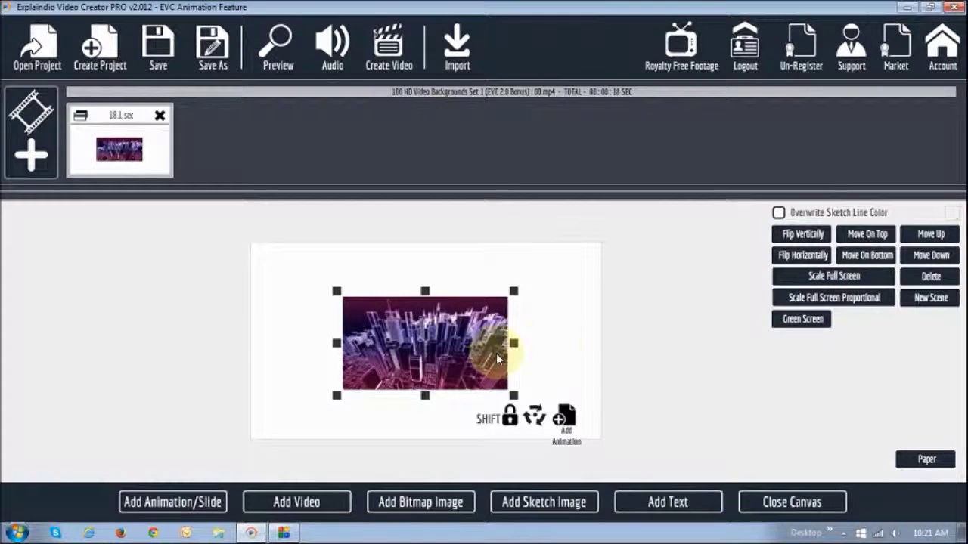
pyautogui.moveTo(478, 357); pyautogui.dragTo(474, 357)
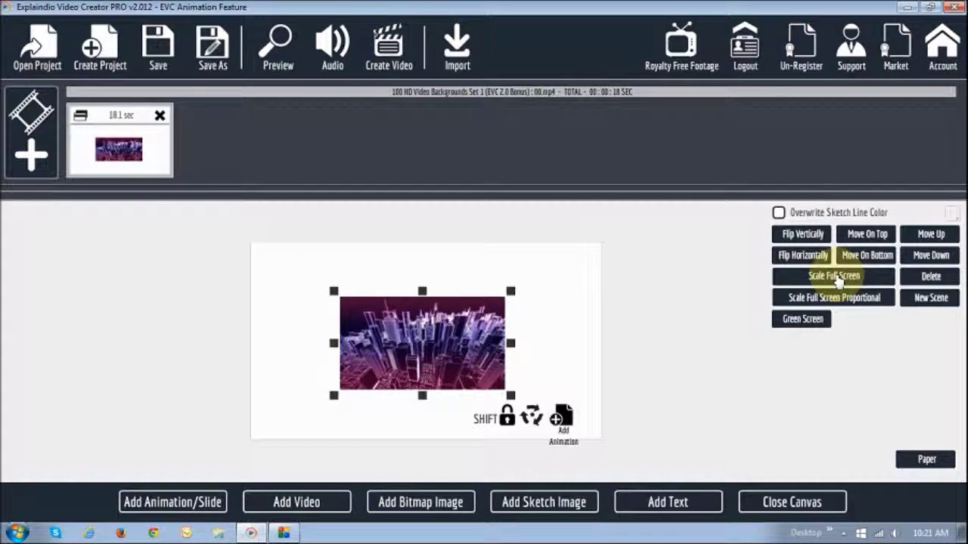
pyautogui.click(835, 276)
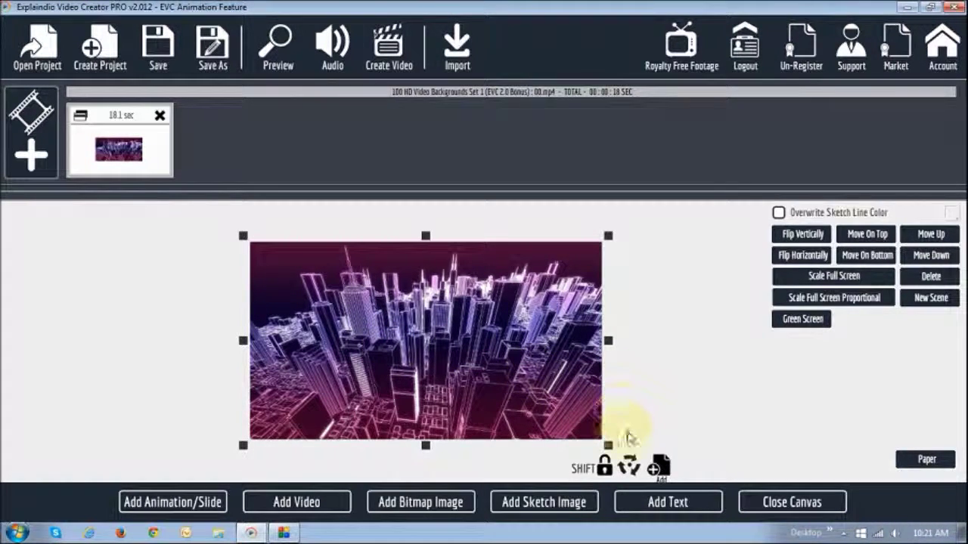
pyautogui.moveTo(609, 446); pyautogui.dragTo(557, 417)
pyautogui.moveTo(519, 399); pyautogui.dragTo(510, 392)
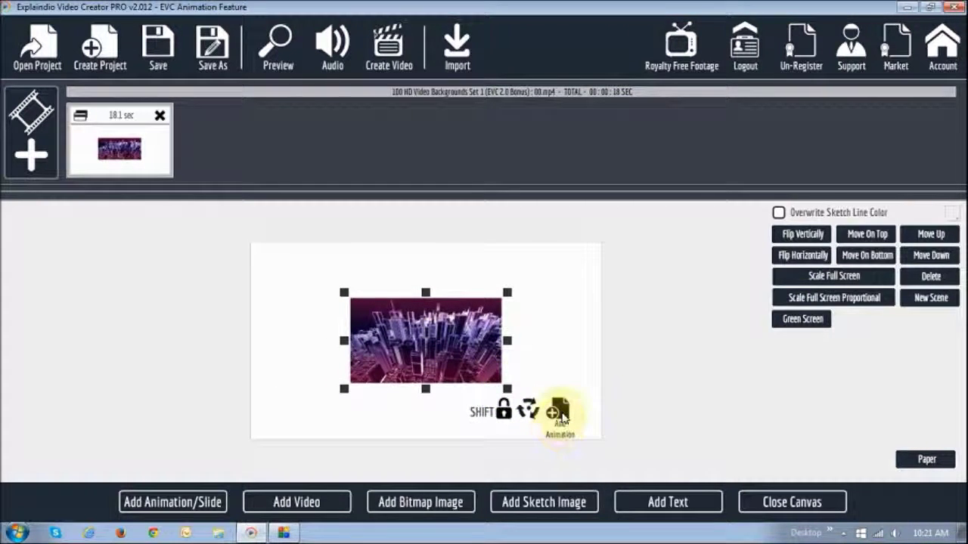
# - Add a motion animation with the faded end copy placed up and to the right
pyautogui.click(559, 414)
pyautogui.moveTo(533, 355); pyautogui.dragTo(606, 333)
pyautogui.click(420, 353)
pyautogui.moveTo(420, 353); pyautogui.dragTo(414, 357)
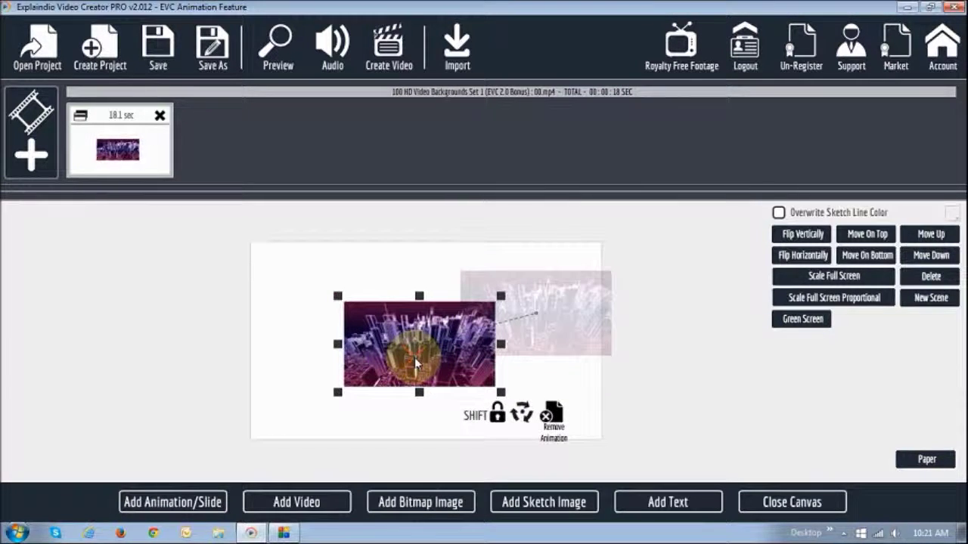
# - Move the city video's end copy down and enlarge it to cover the whole canvas
pyautogui.click(582, 329)
pyautogui.moveTo(582, 330); pyautogui.dragTo(503, 347)
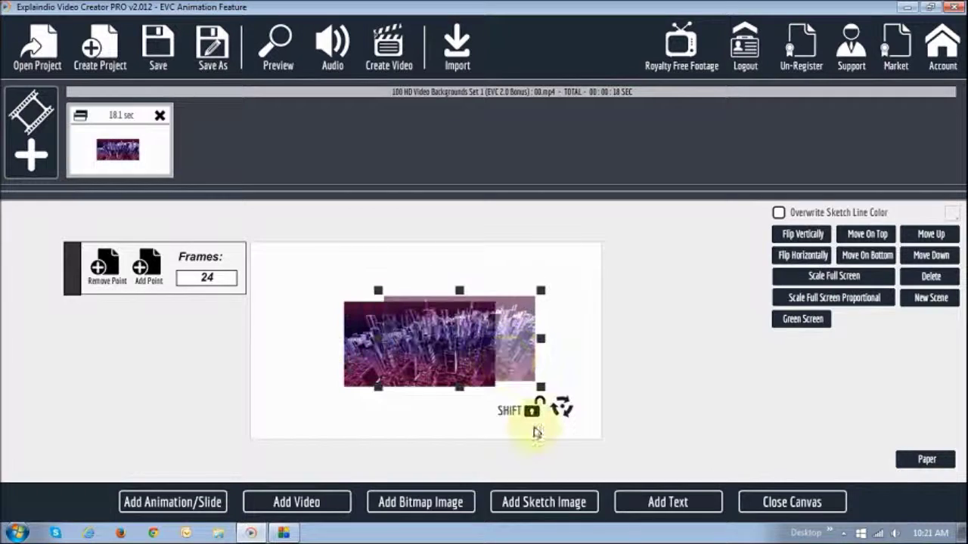
pyautogui.press('Down')
pyautogui.press('Down')
pyautogui.press('Down')
pyautogui.press('Down')
pyautogui.press('Down')
pyautogui.press('Down')
pyautogui.press('Down')
pyautogui.press('Down')
pyautogui.press('Down')
pyautogui.press('Down')
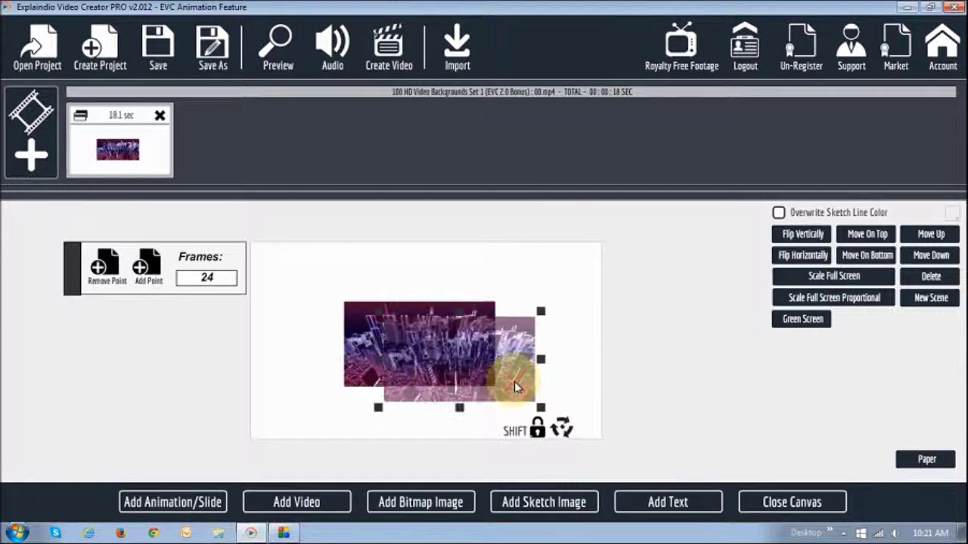
pyautogui.moveTo(380, 318); pyautogui.dragTo(291, 280)
pyautogui.moveTo(514, 381); pyautogui.dragTo(484, 360)
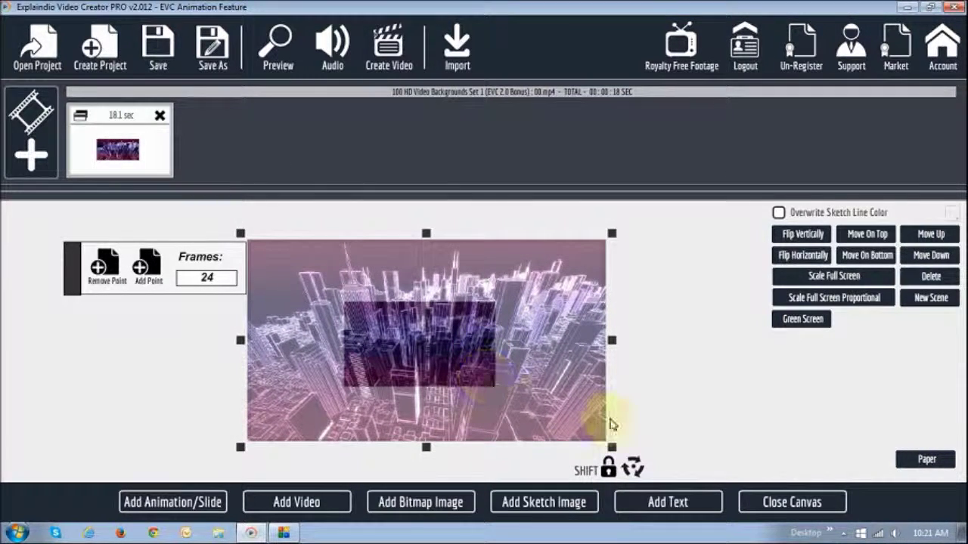
# - Preview the scene, then move the end-point city image off-canvas at lower right and shrink it
pyautogui.click(781, 503)
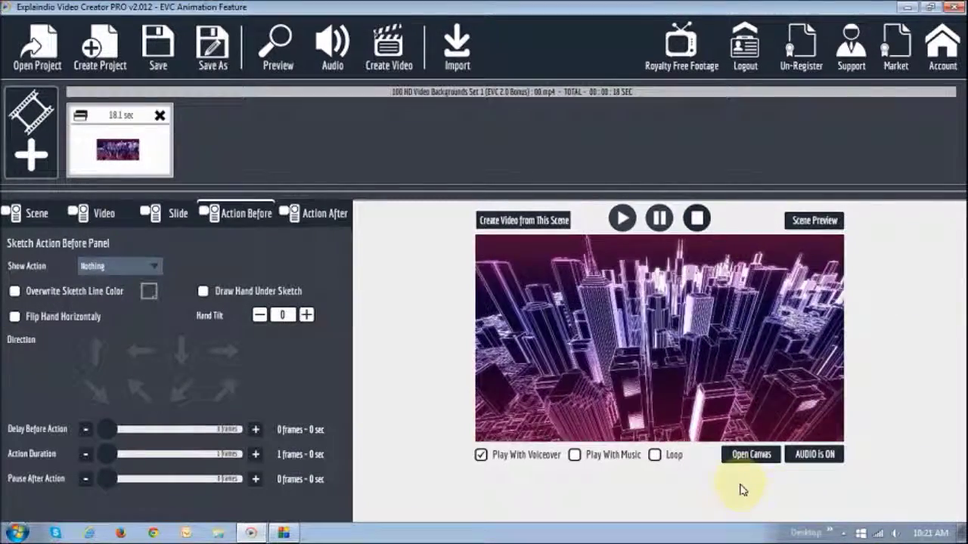
pyautogui.click(752, 454)
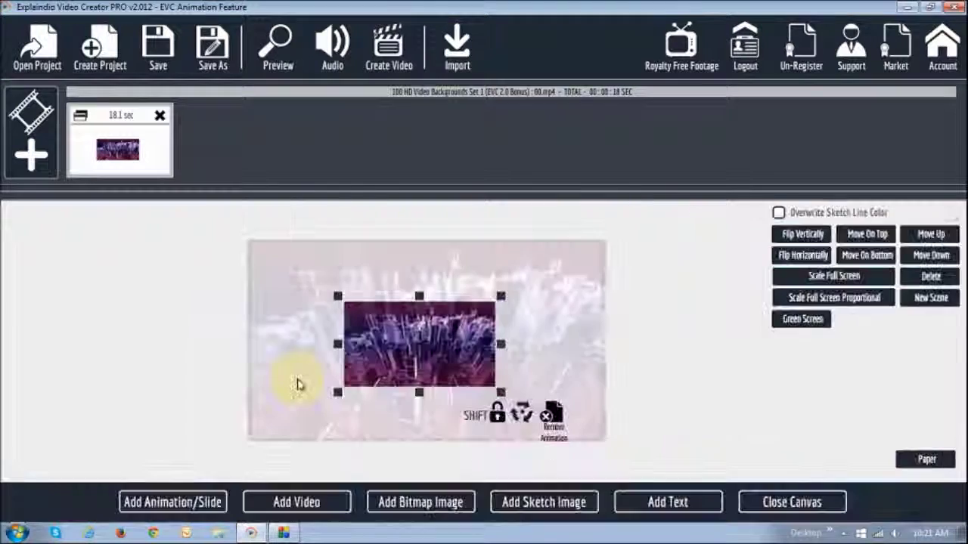
pyautogui.click(507, 351)
pyautogui.moveTo(507, 351); pyautogui.dragTo(763, 415)
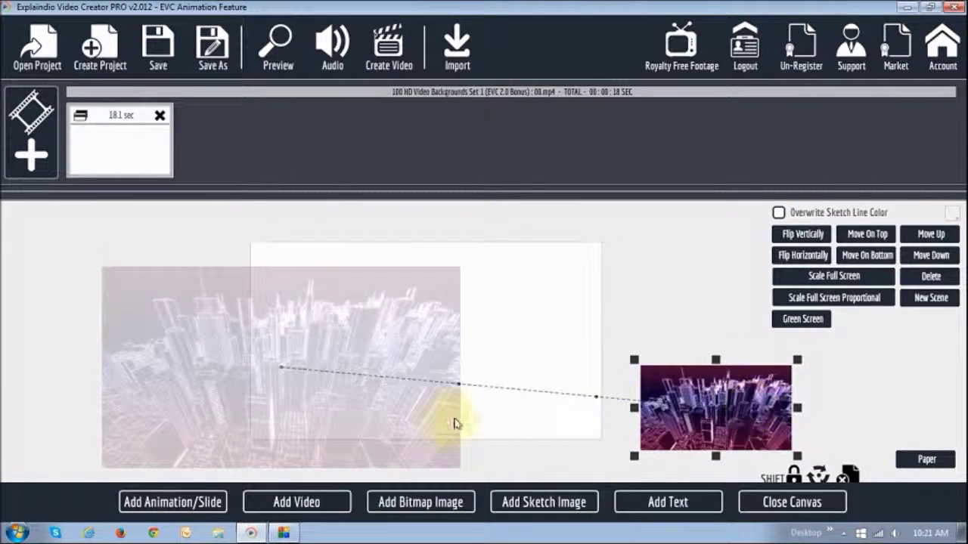
pyautogui.click(454, 423)
pyautogui.moveTo(433, 452); pyautogui.dragTo(484, 390)
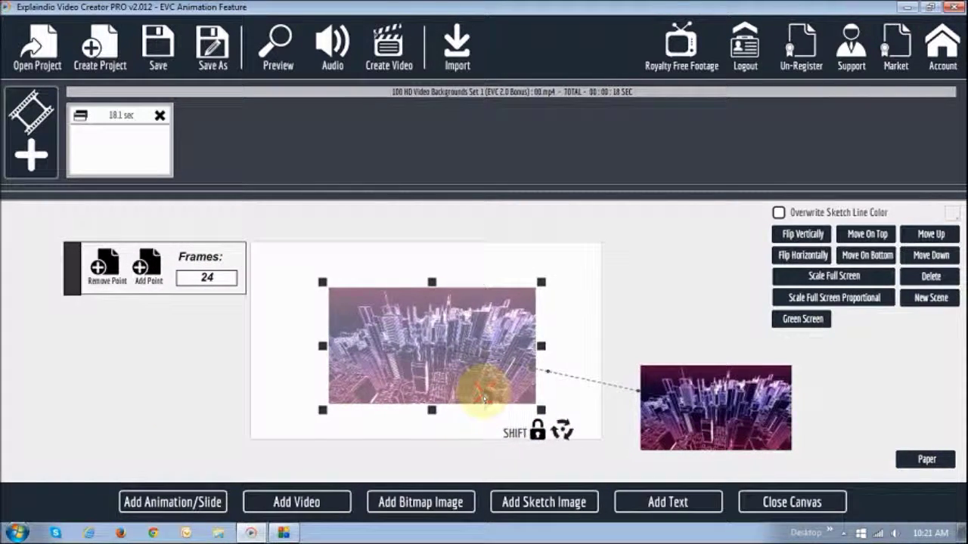
pyautogui.click(723, 413)
pyautogui.moveTo(803, 459); pyautogui.dragTo(782, 447)
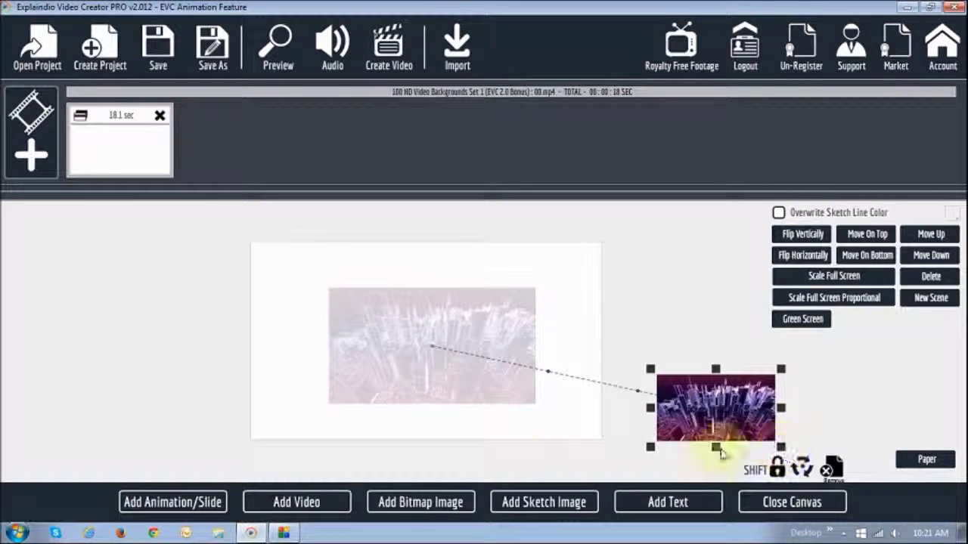
# - Add a bend point and enlarge the start city image, with locked proportions, to fill the canvas
pyautogui.click(492, 401)
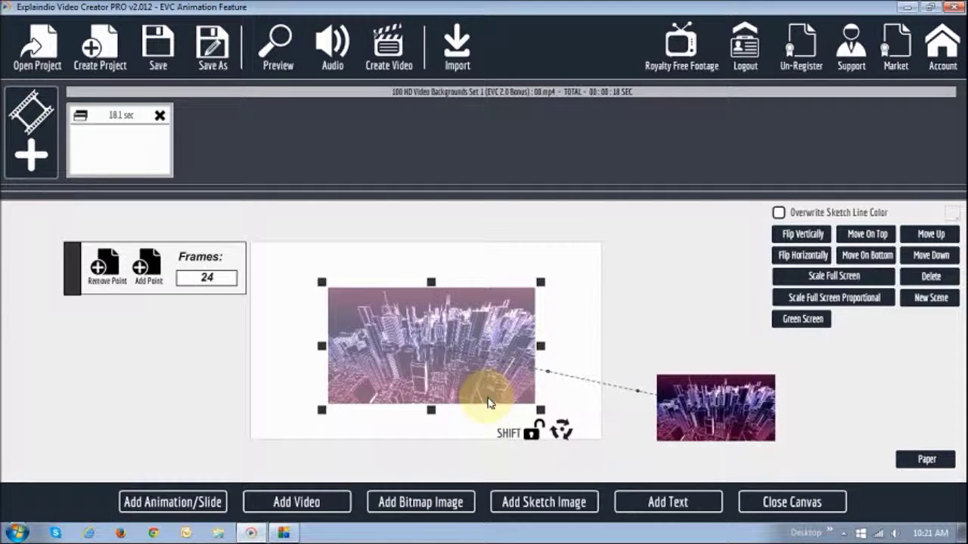
pyautogui.click(149, 270)
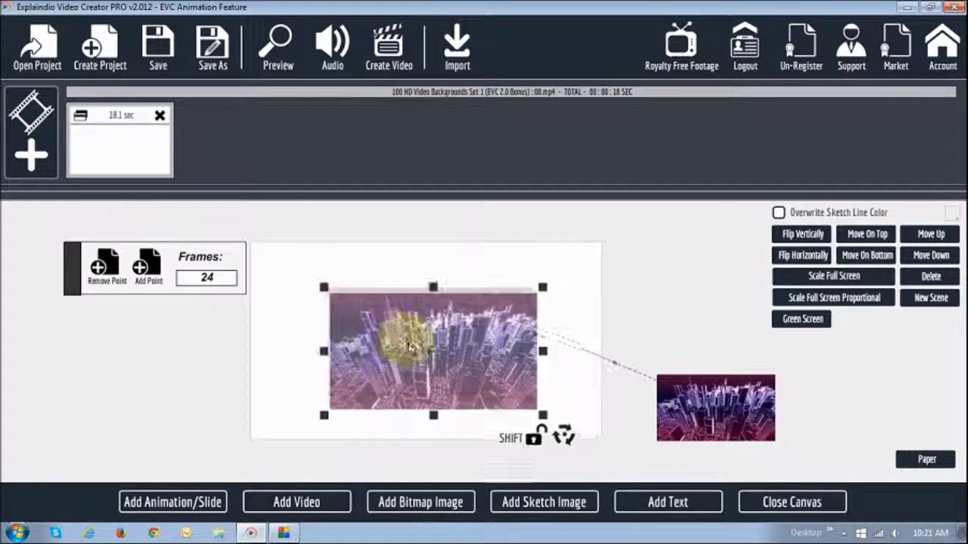
pyautogui.click(527, 420)
pyautogui.click(535, 431)
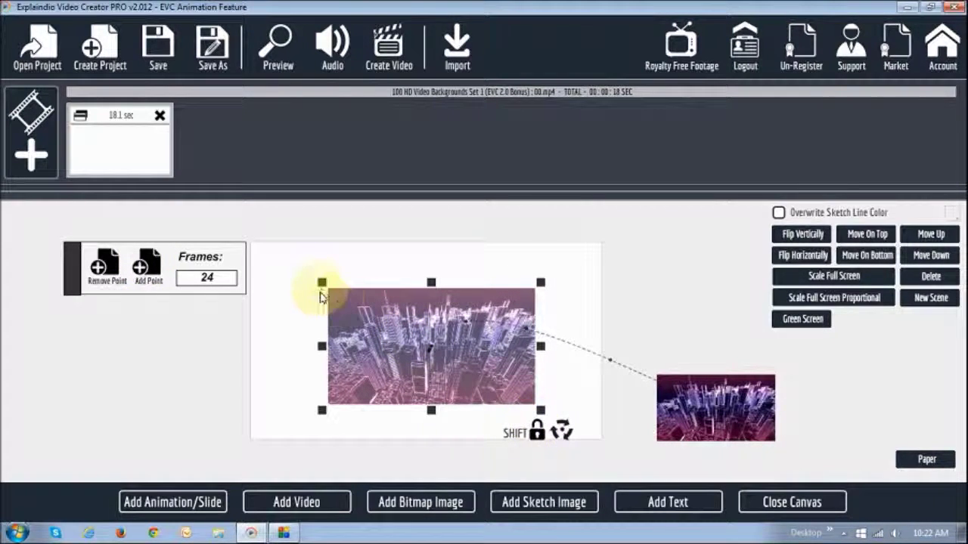
pyautogui.moveTo(322, 285); pyautogui.dragTo(243, 238)
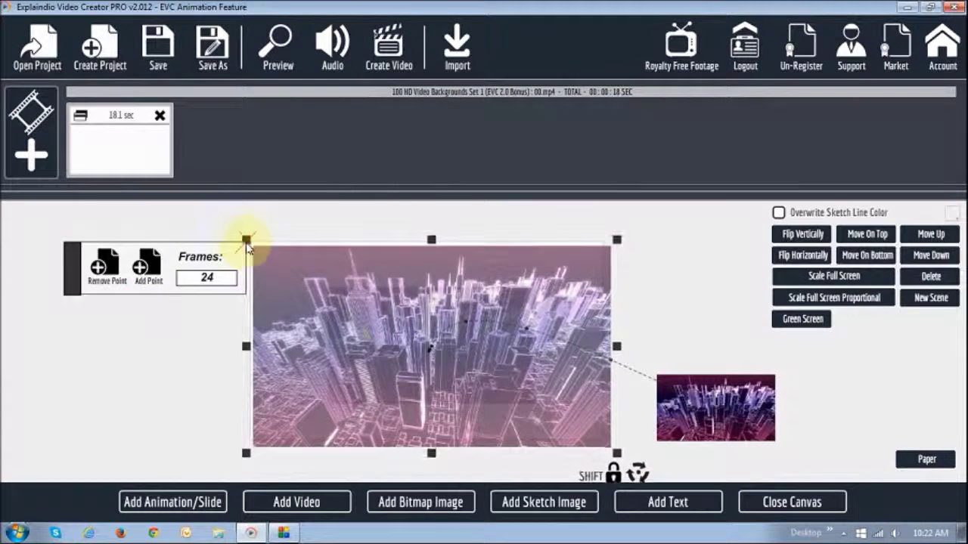
pyautogui.moveTo(341, 344); pyautogui.dragTo(339, 336)
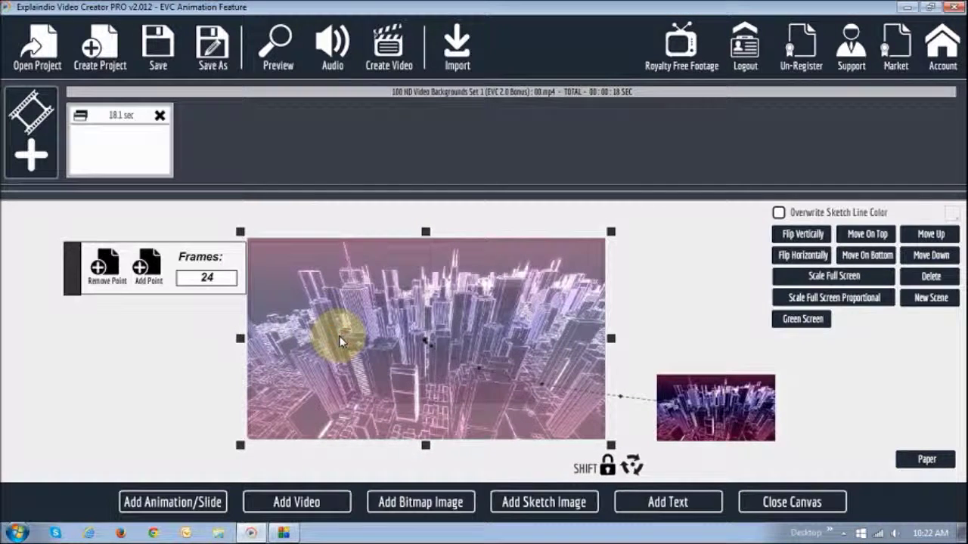
# - Preview, shrink the start image right of centre, and remove both path points to drop the animation
pyautogui.click(792, 502)
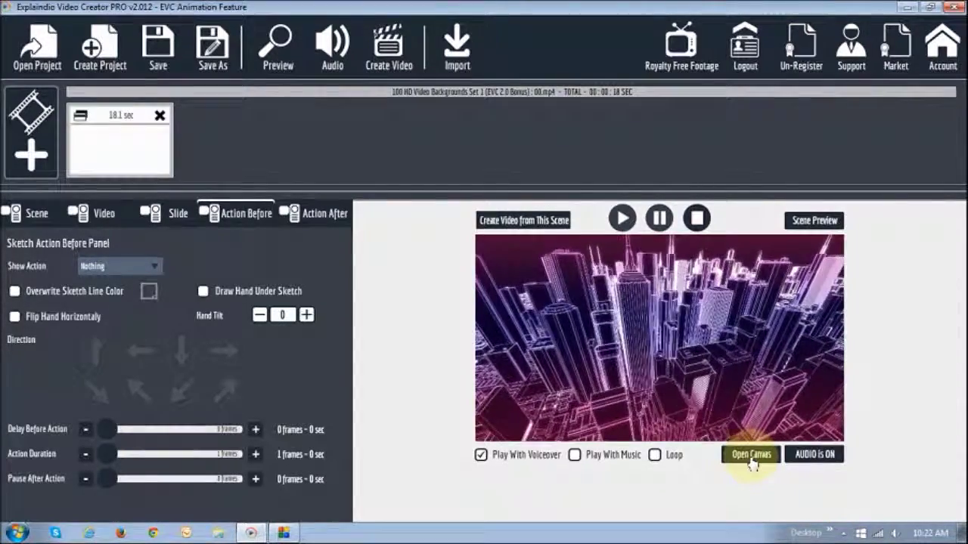
pyautogui.click(752, 456)
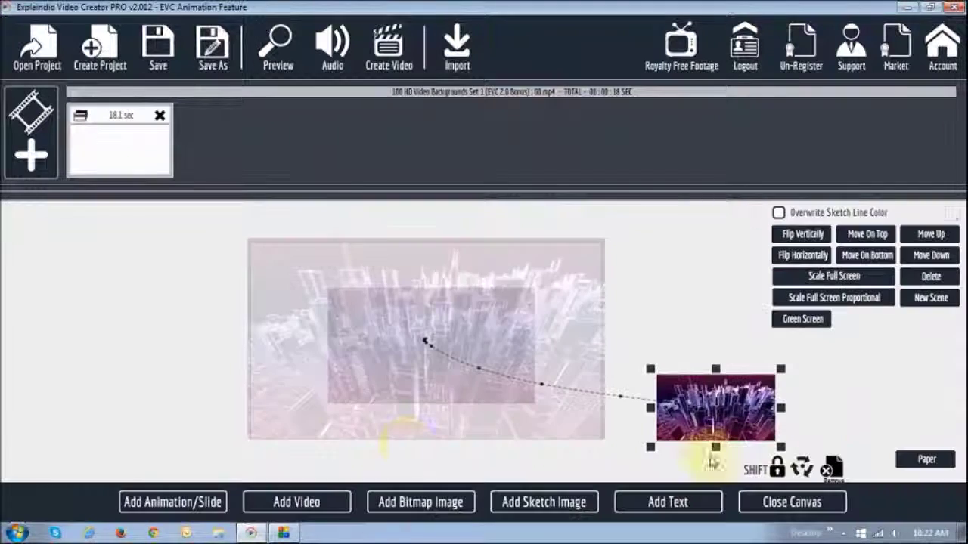
pyautogui.click(583, 421)
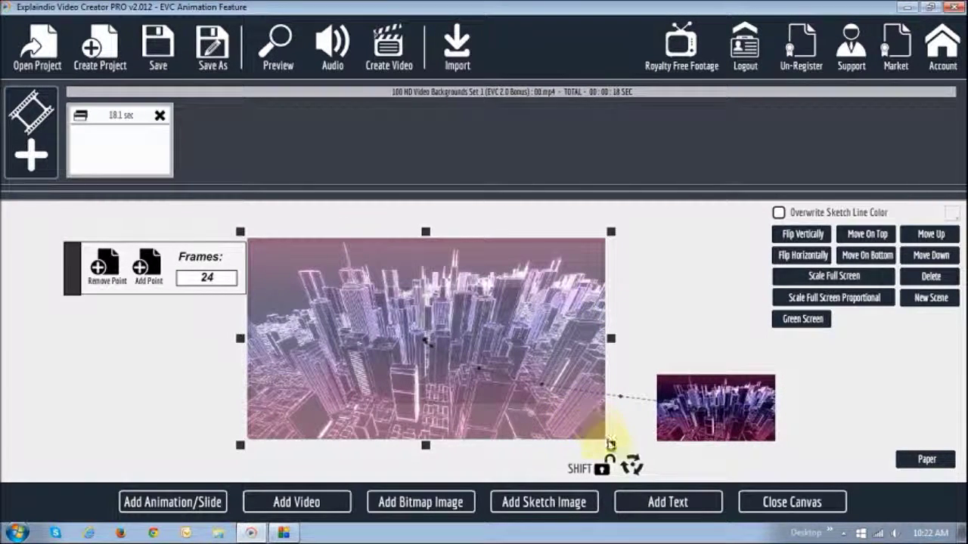
pyautogui.moveTo(596, 447); pyautogui.dragTo(557, 430)
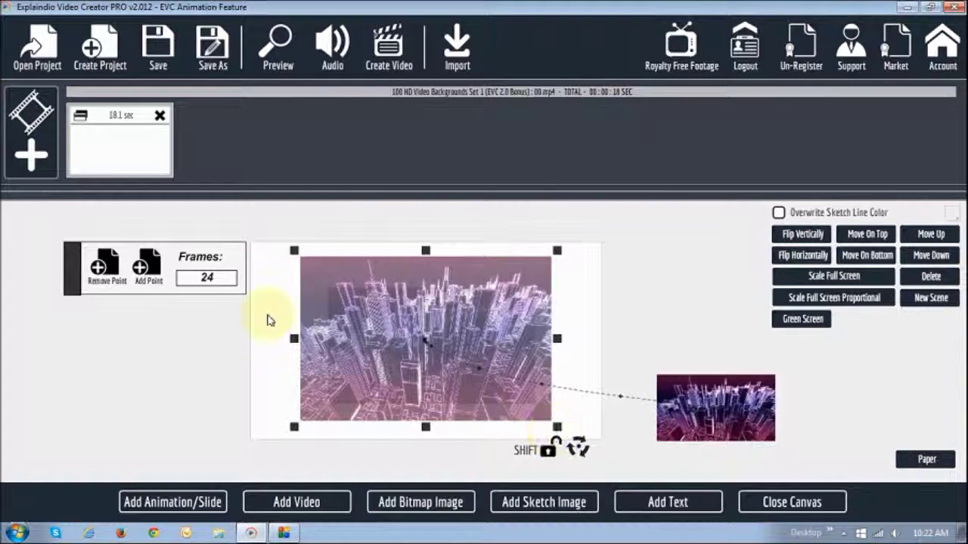
pyautogui.moveTo(390, 387); pyautogui.dragTo(481, 378)
pyautogui.click(99, 269)
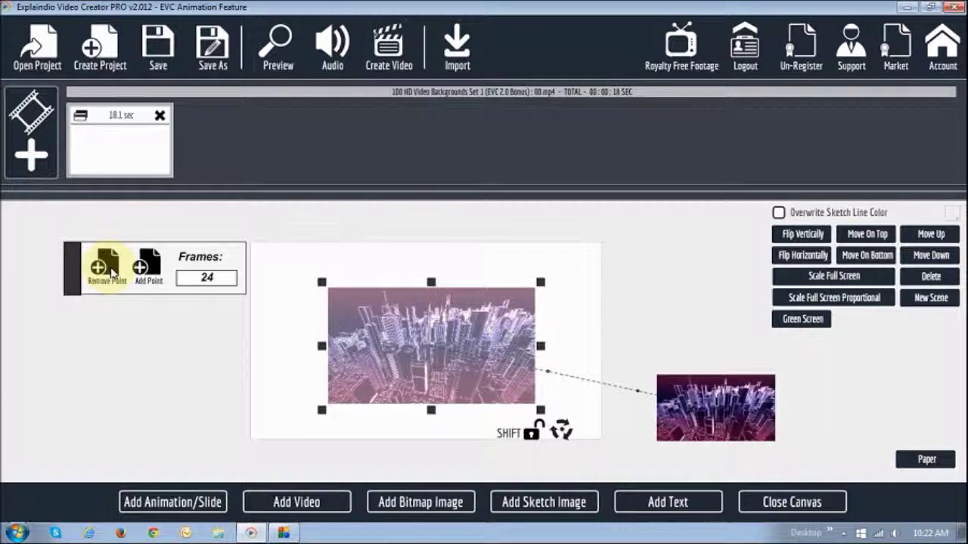
pyautogui.click(110, 271)
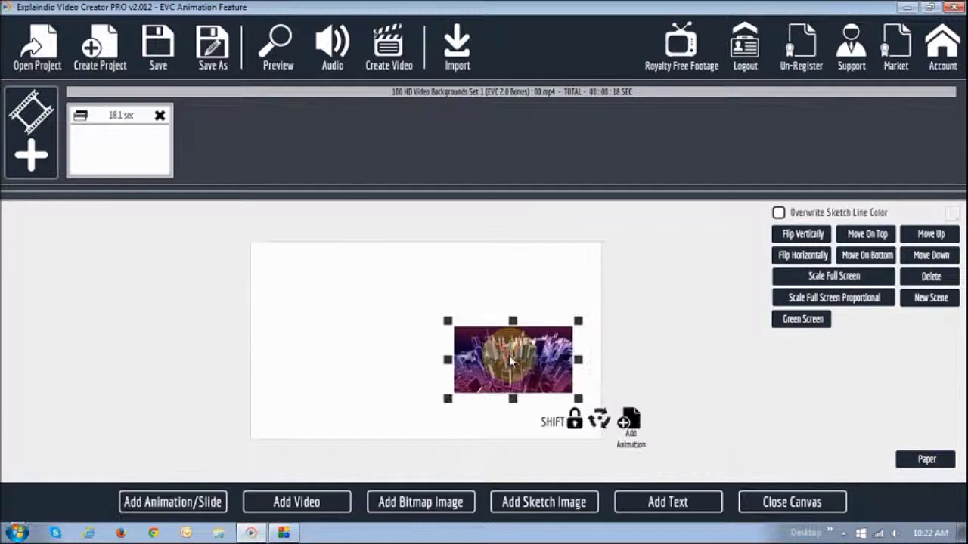